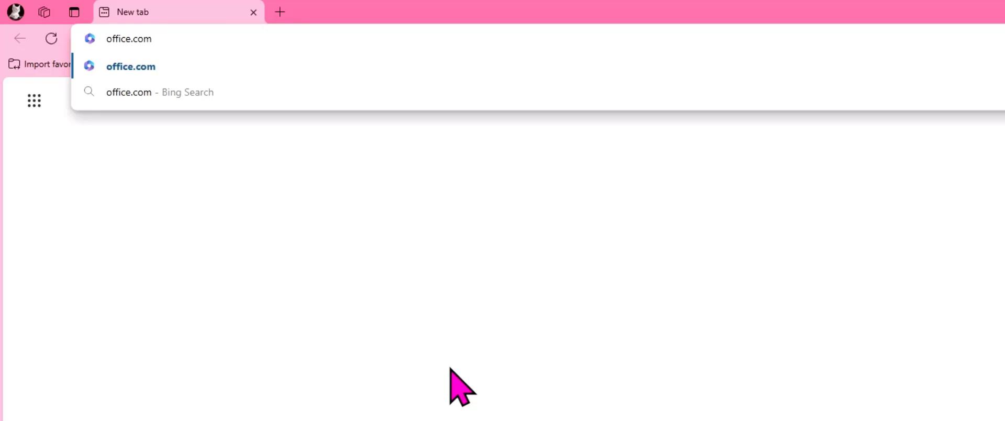
Step: Go to office.com and find and open the Bookings app among the Microsoft 365 apps
key(Return)
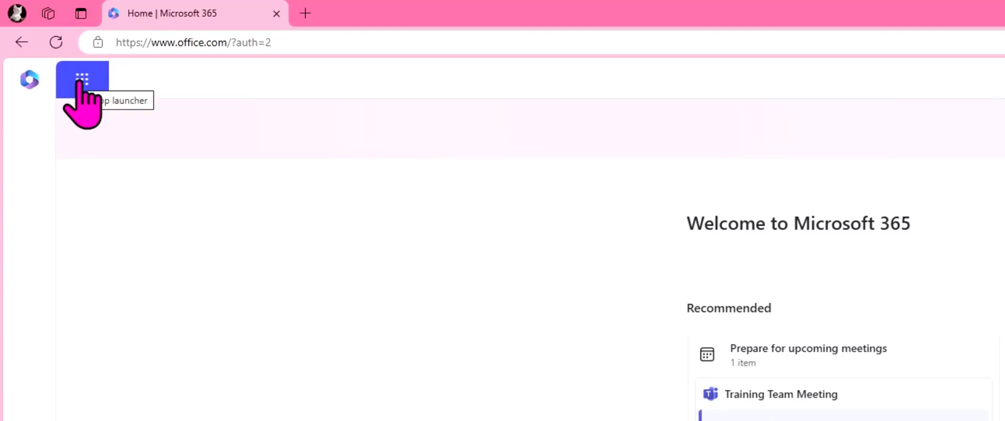
click(79, 82)
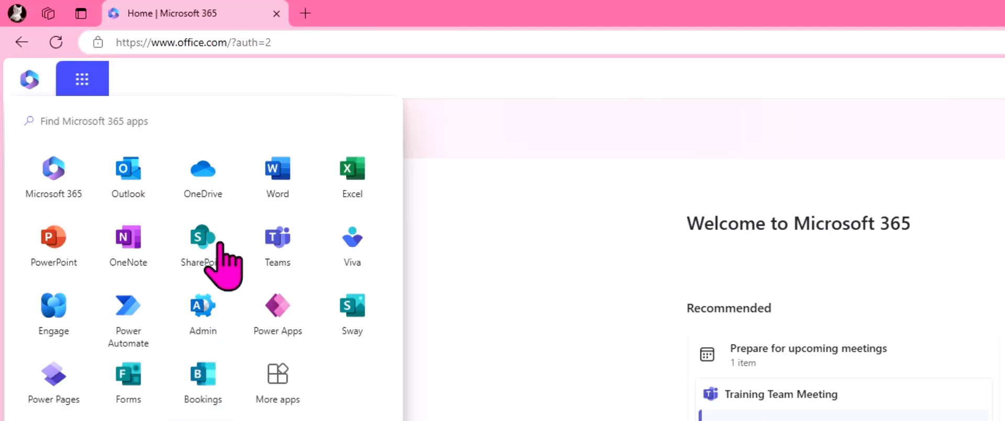
click(221, 123)
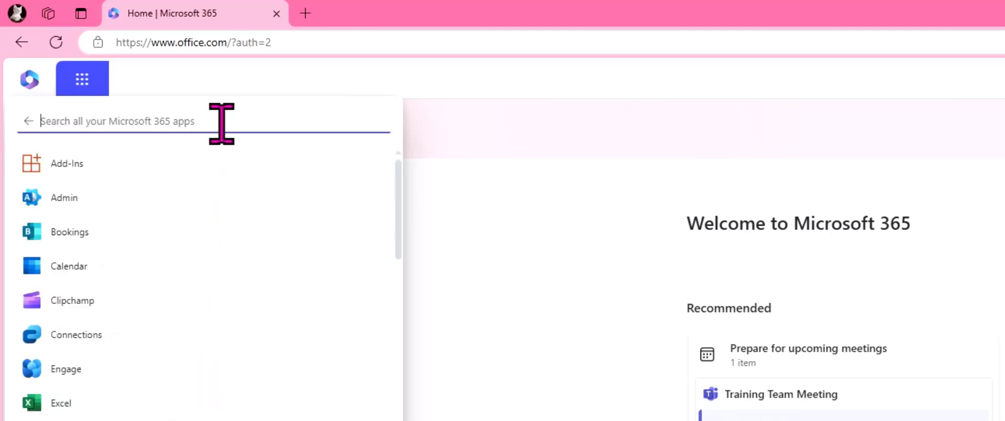
text(bookin)
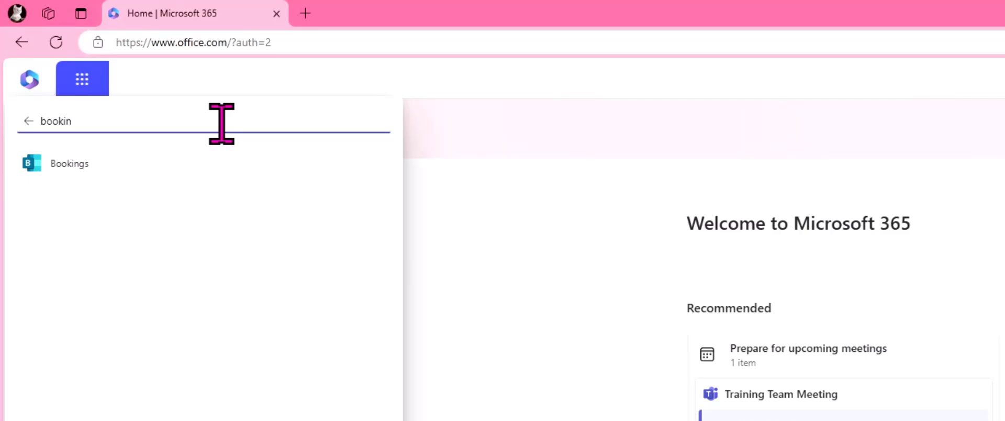
key(Return)
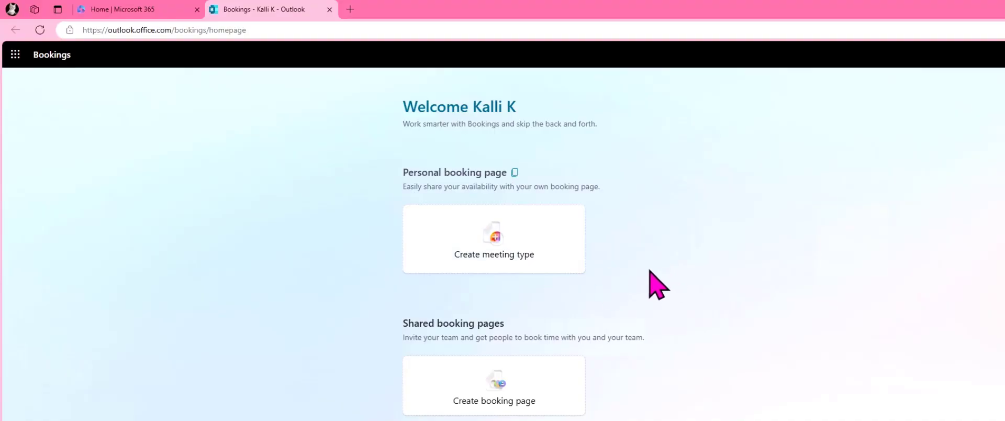
Step: Create a new meeting type on the personal booking page and title it "Discovery Call for M365 Training"
click(492, 246)
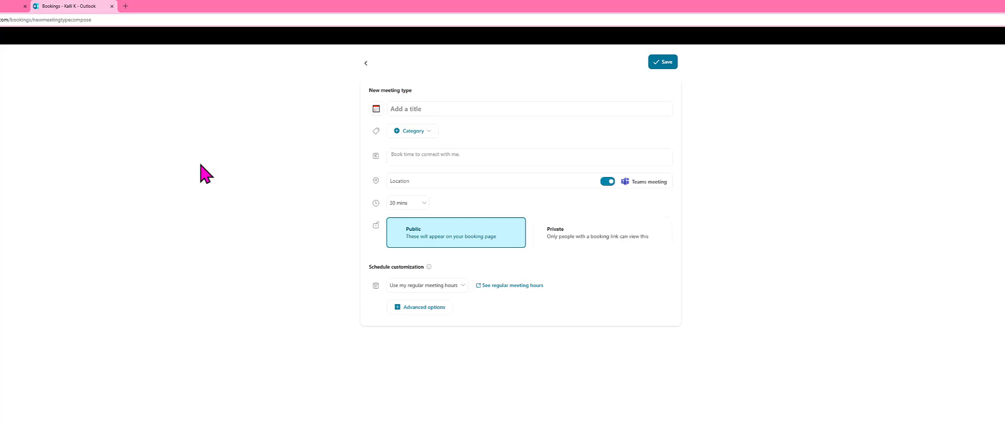
click(426, 109)
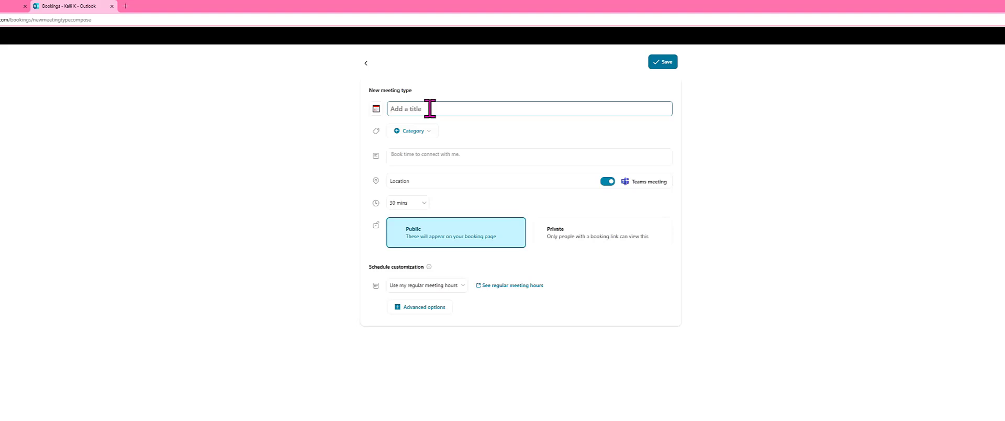
text(Discovey Call)
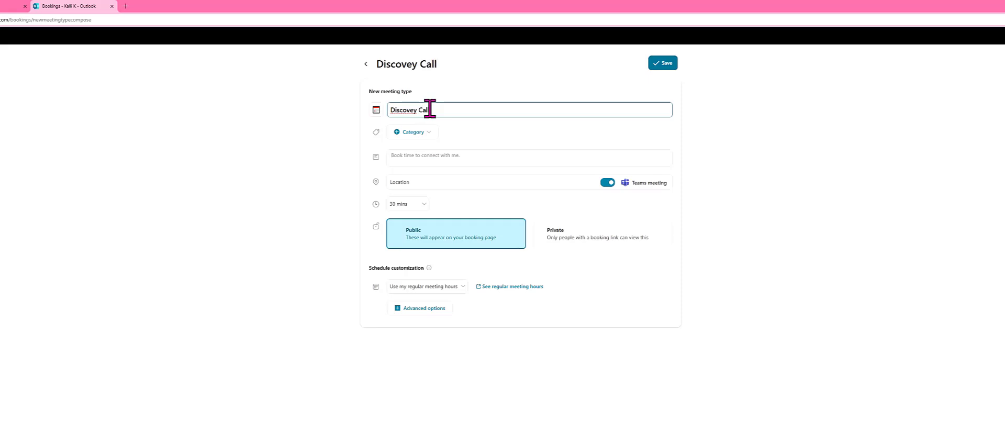
right_click(405, 109)
click(445, 116)
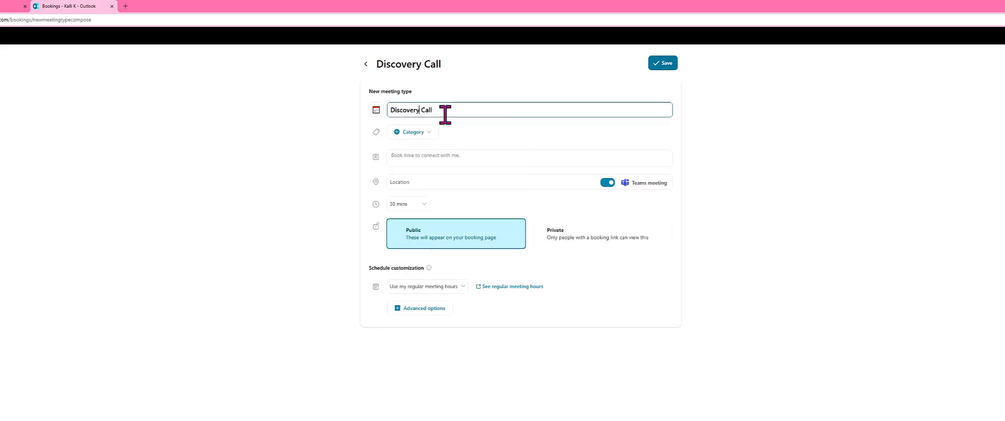
click(444, 113)
text(for M365 Training)
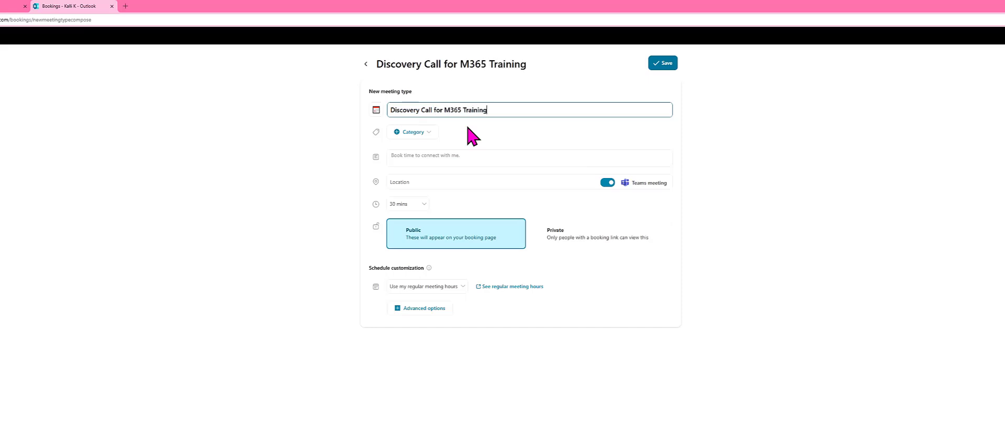
click(421, 137)
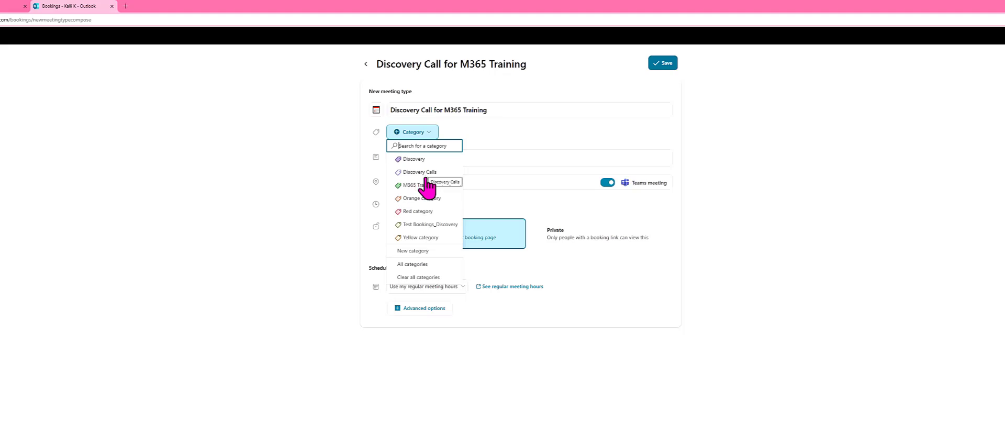
click(427, 253)
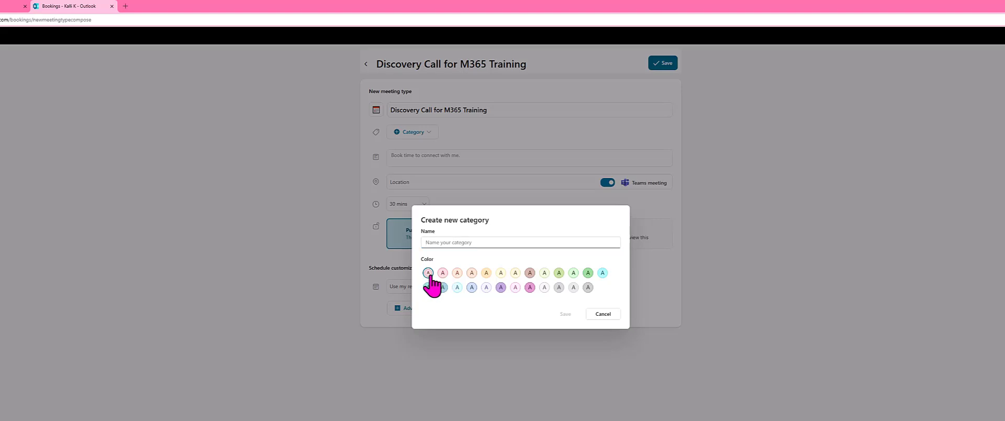
click(445, 242)
text(Category1)
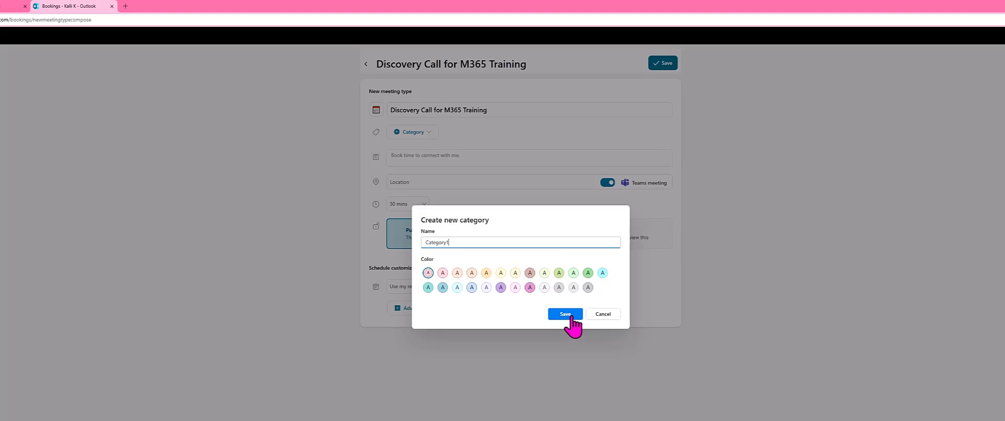
click(604, 314)
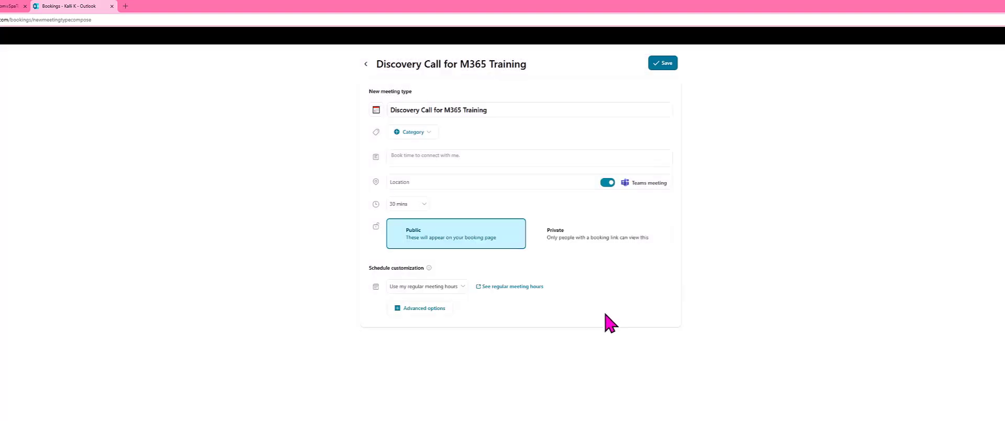
Step: Assign the Discovery Calls category to the meeting type and enter "Details about meeting" as its description
click(426, 137)
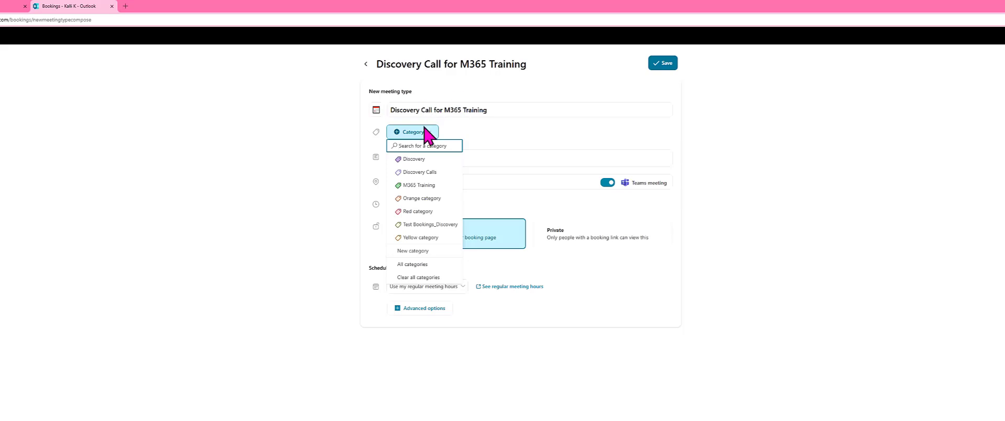
click(432, 173)
click(420, 156)
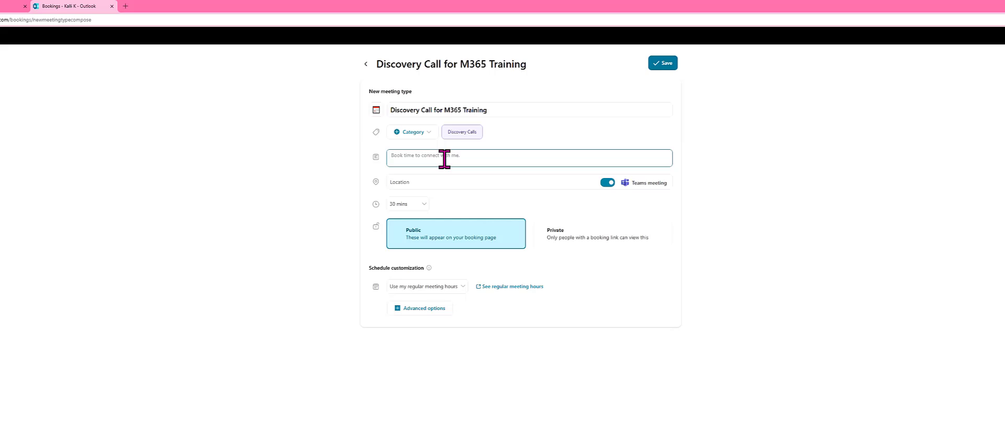
text(Details about meeting)
right_click(396, 157)
click(429, 179)
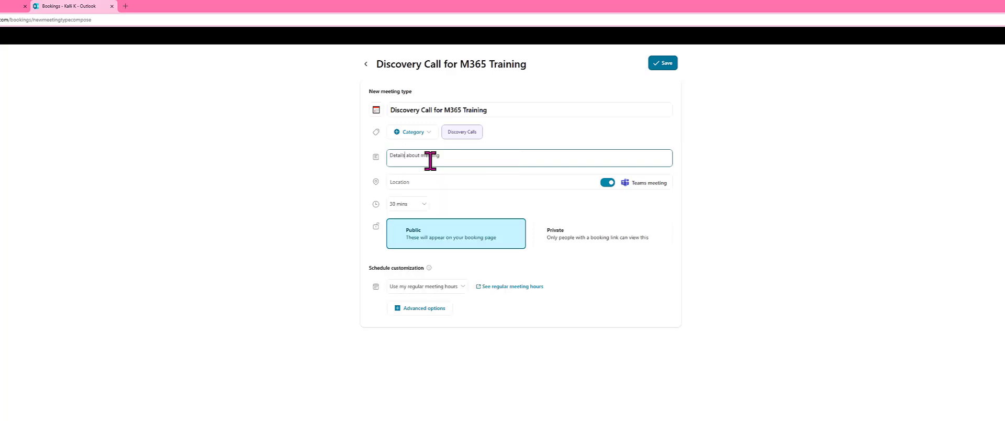
Step: Turn off the Teams meeting option and try entering "address" as placeholder text for the location
click(406, 183)
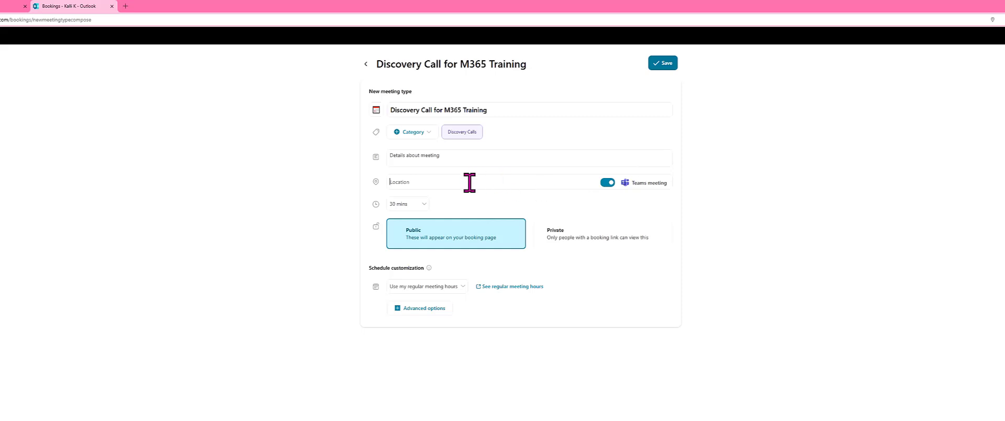
click(607, 184)
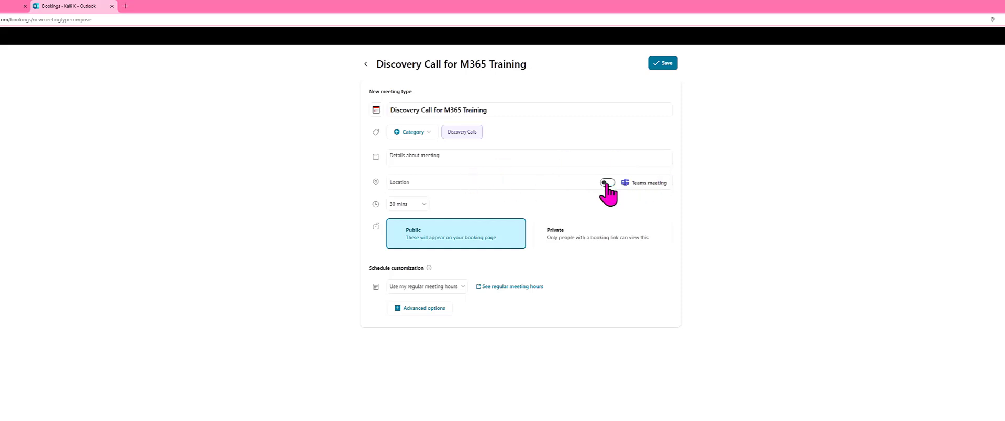
click(517, 184)
text(adress)
Step: Set a custom duration of 35 minutes and make the meeting type private
click(426, 205)
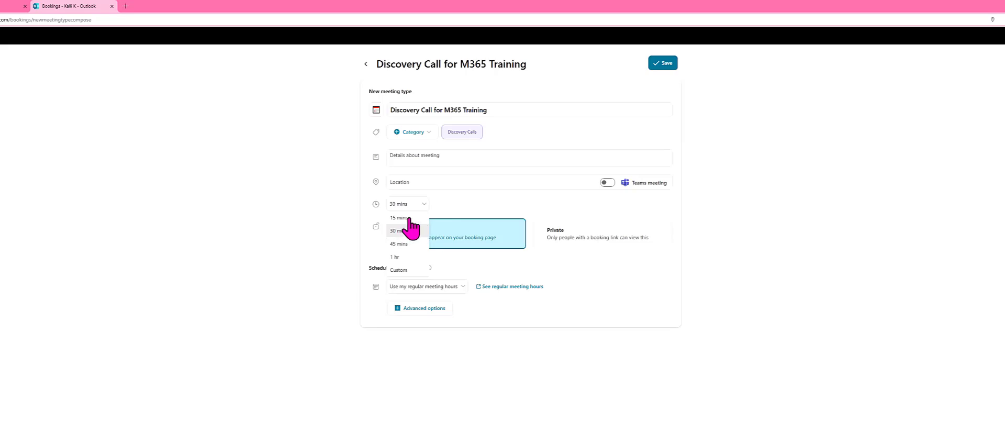
click(403, 271)
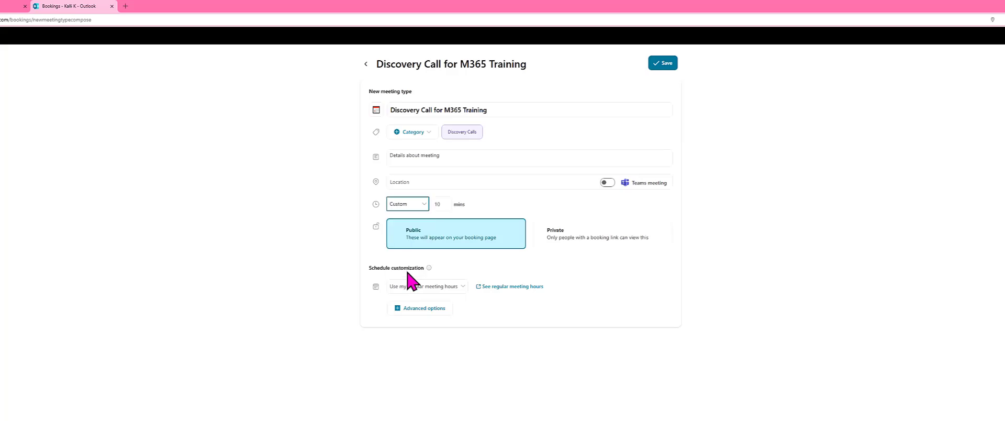
click(434, 202)
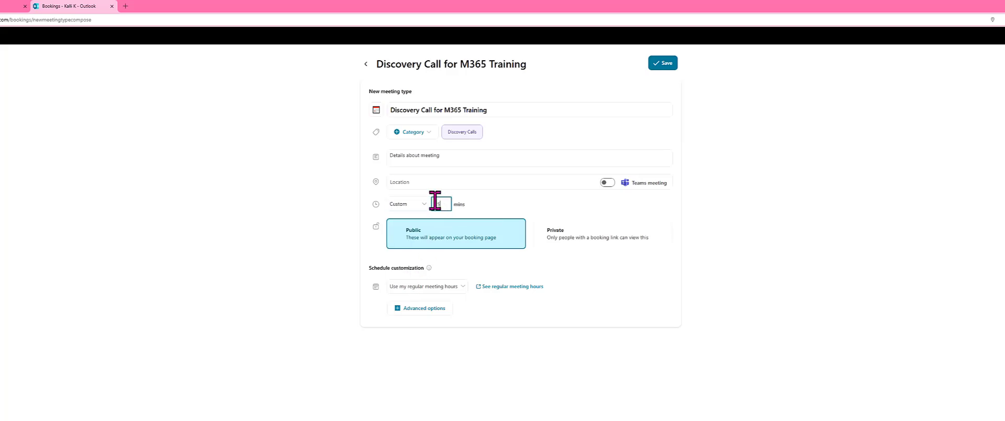
click(500, 205)
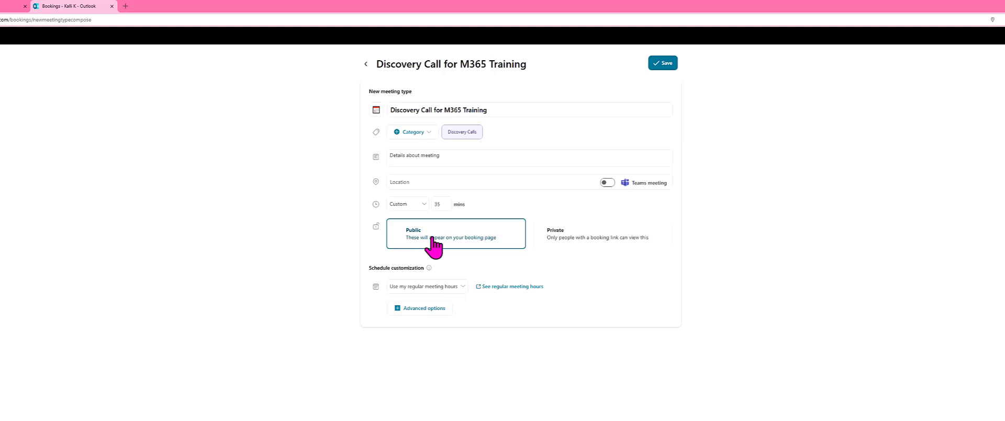
click(566, 238)
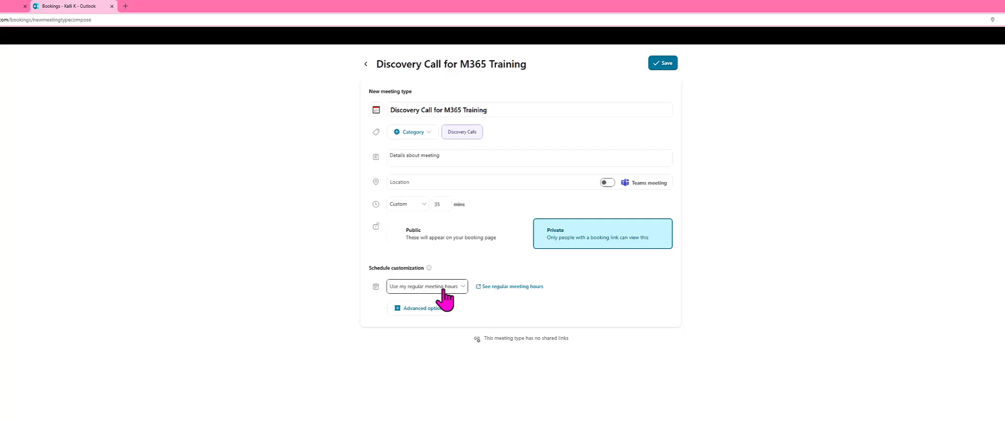
Step: Review the schedule availability choices and the regular work hours in the Outlook calendar settings, and return to the Bookings form
click(430, 289)
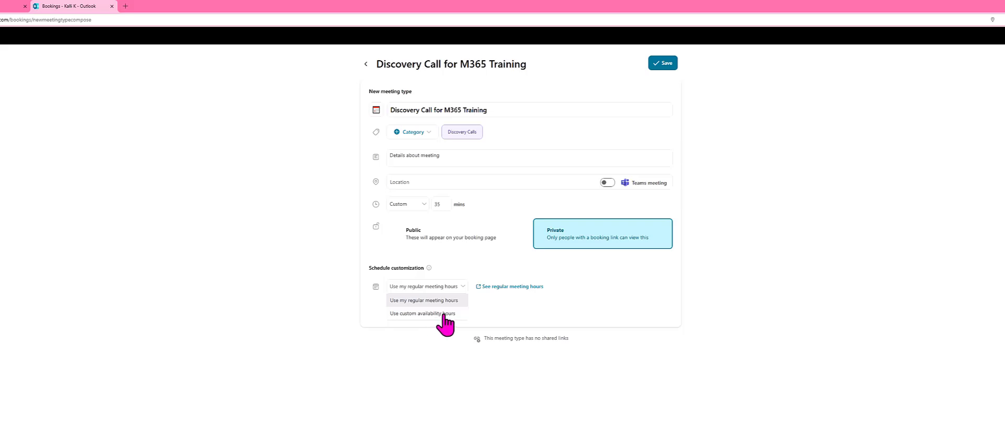
click(592, 265)
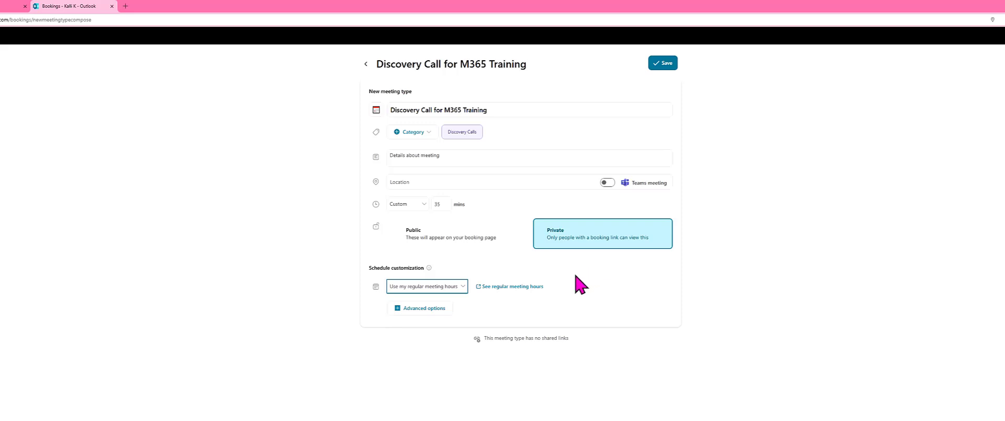
click(512, 287)
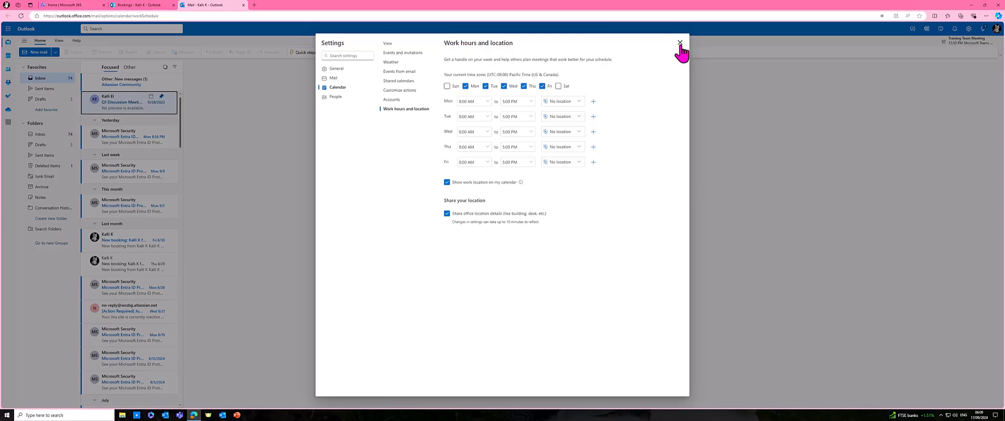
click(679, 42)
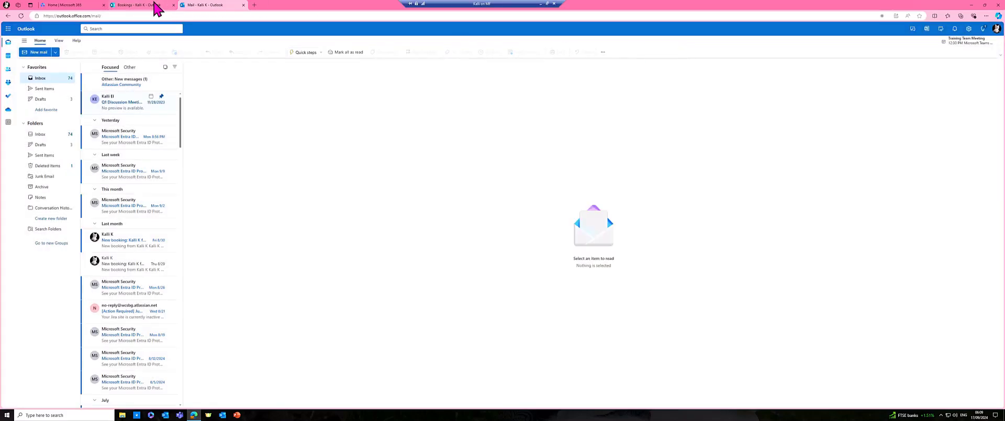
click(152, 6)
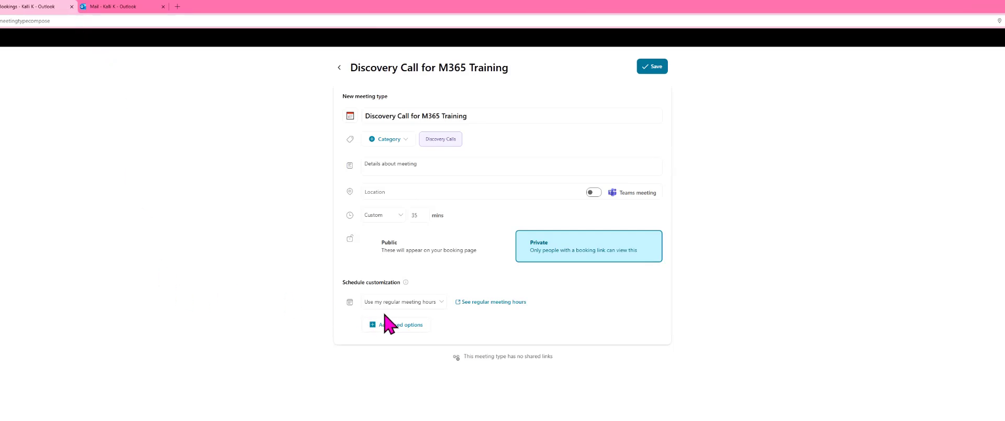
Step: Switch the schedule to custom availability hours and make Sunday and Saturday bookable from 8:00 AM to 5:00 PM
click(400, 302)
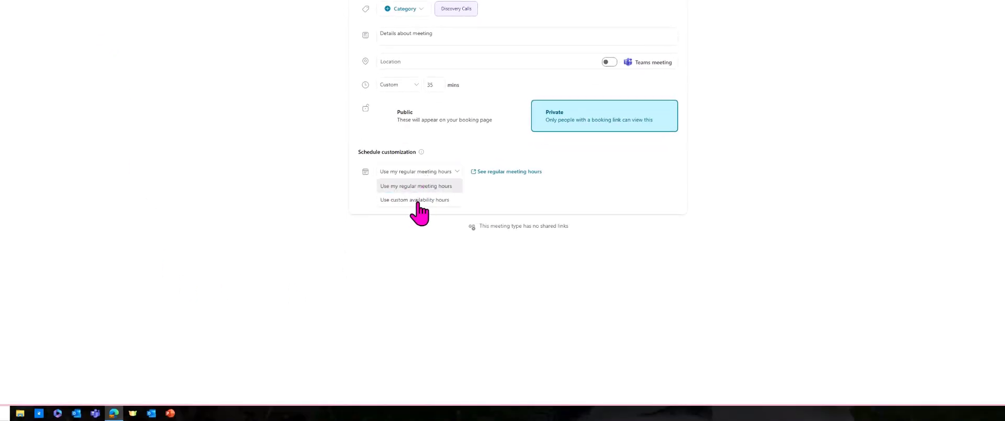
click(416, 200)
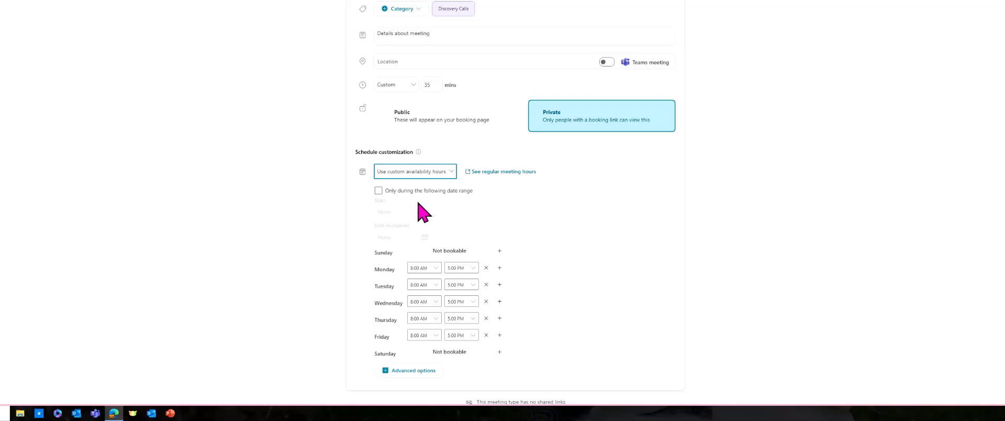
scroll(497, 201, down, 1)
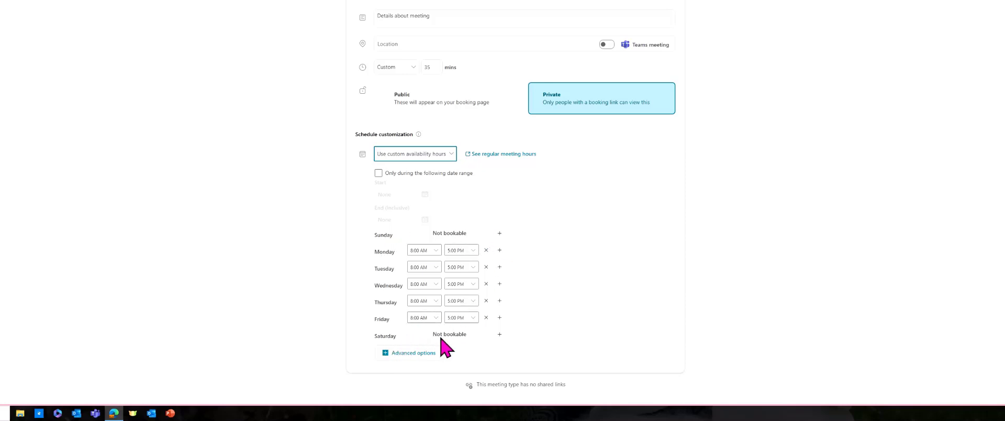
click(500, 233)
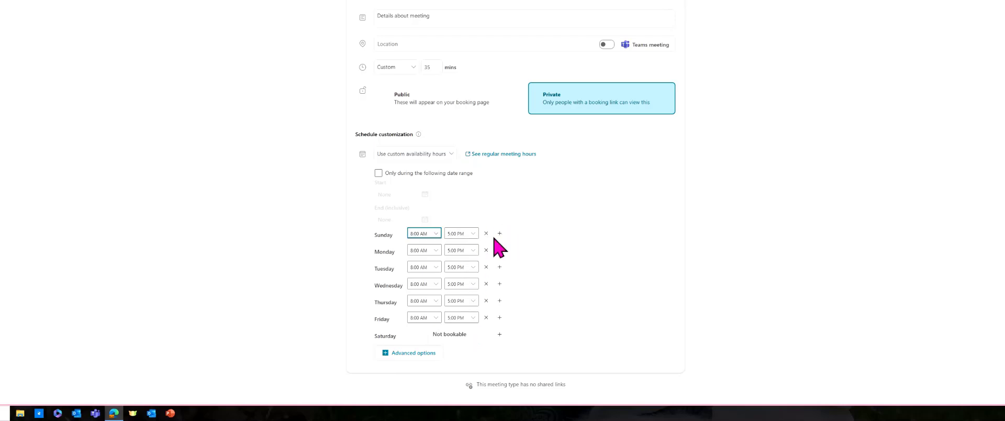
click(433, 235)
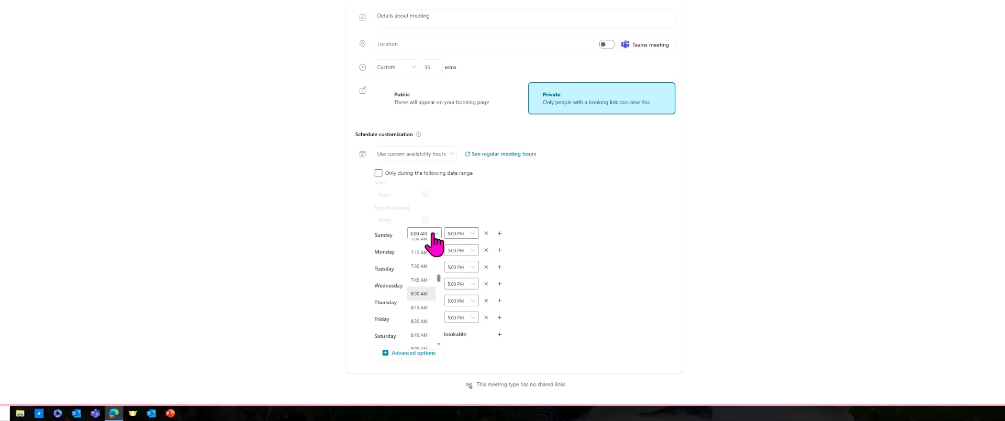
click(434, 242)
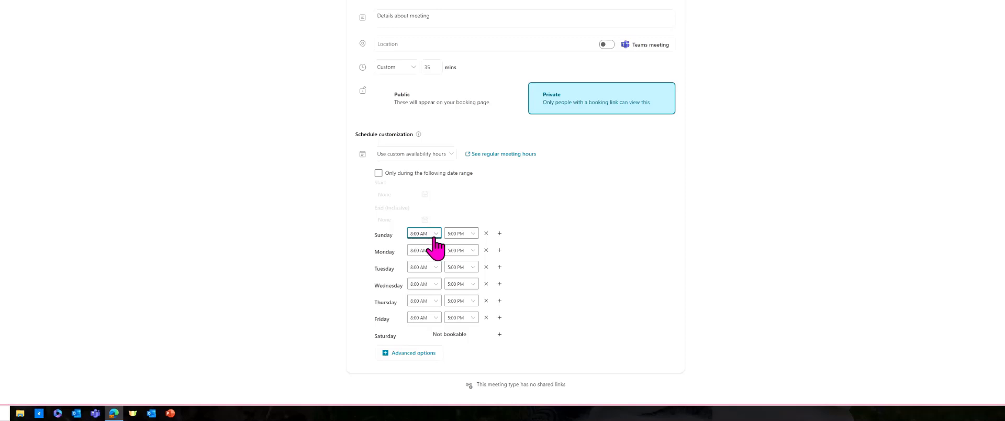
click(500, 335)
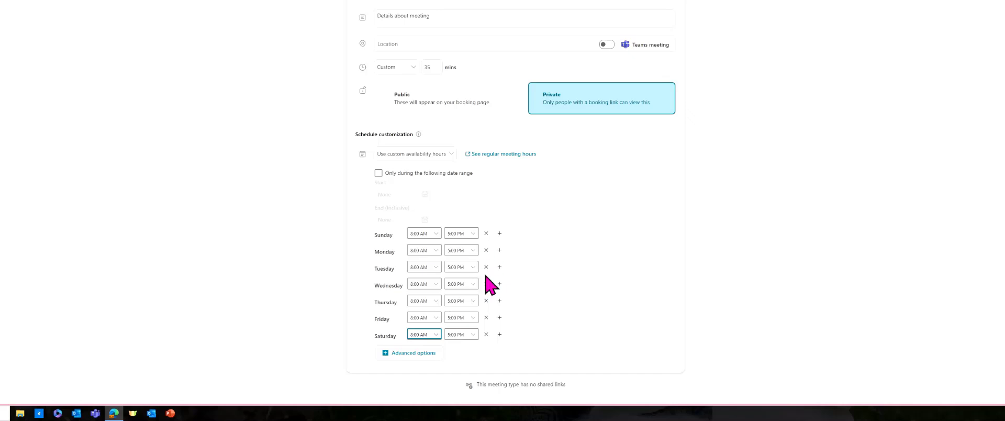
Step: Remove the availability hours for Monday through Friday, leaving only Sunday and Saturday bookable
click(486, 317)
click(485, 300)
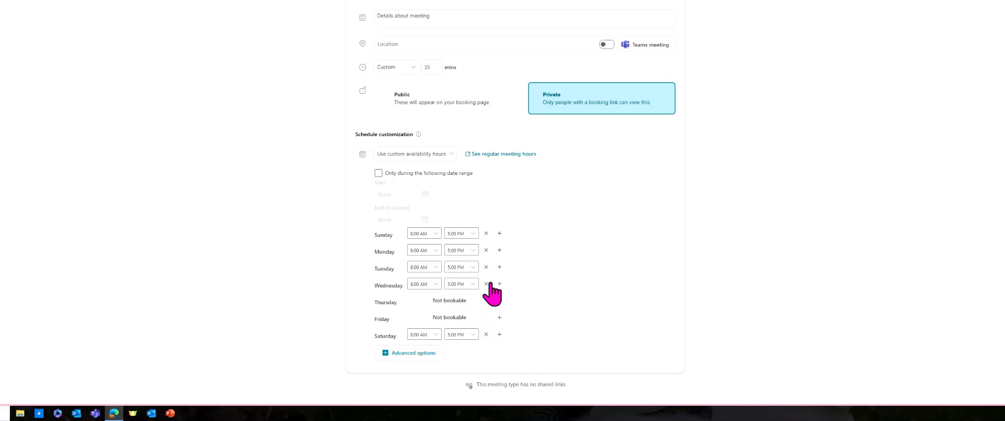
click(485, 284)
click(486, 267)
click(485, 250)
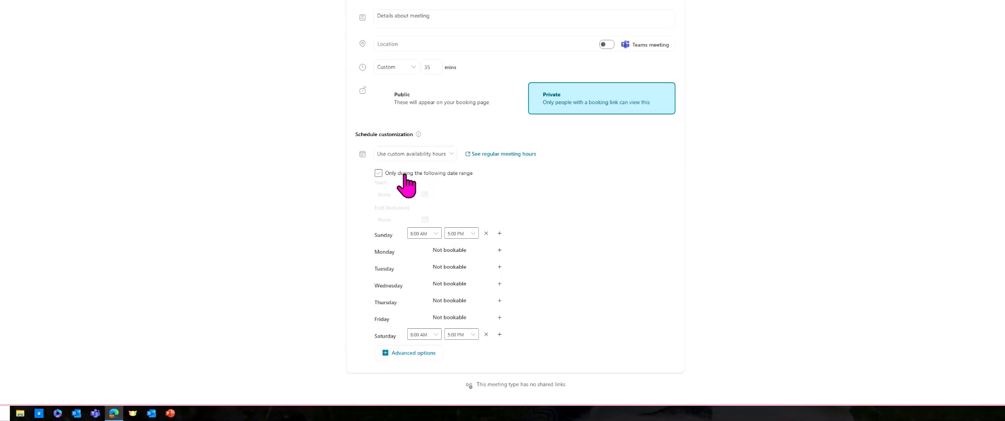
Step: Limit the custom availability to a date range and set its start date to 1/7/2025
click(378, 173)
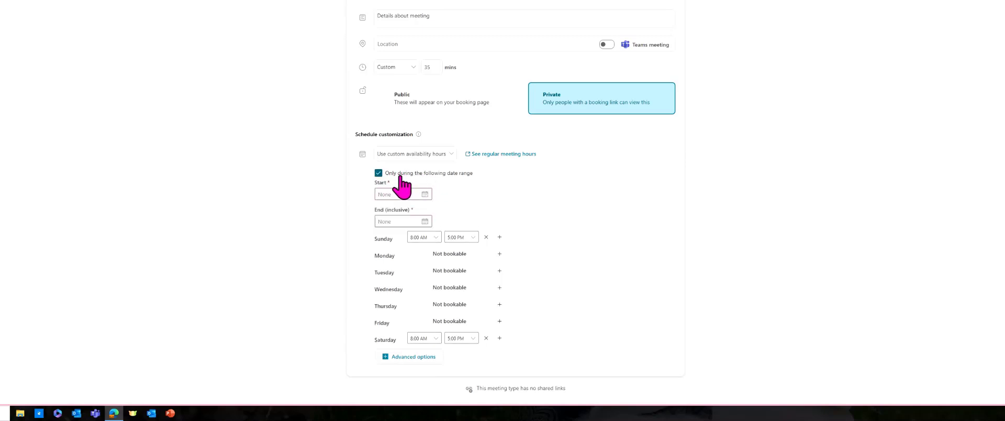
click(425, 194)
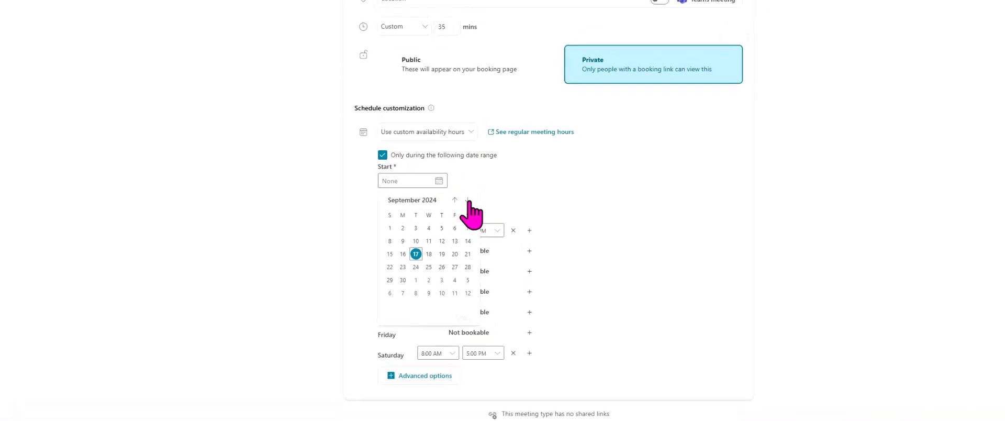
click(467, 200)
click(467, 200)
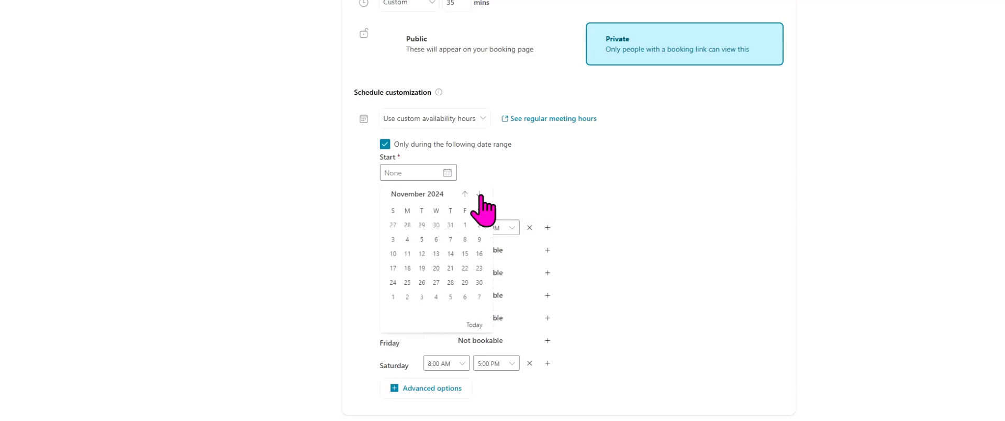
click(479, 194)
click(479, 195)
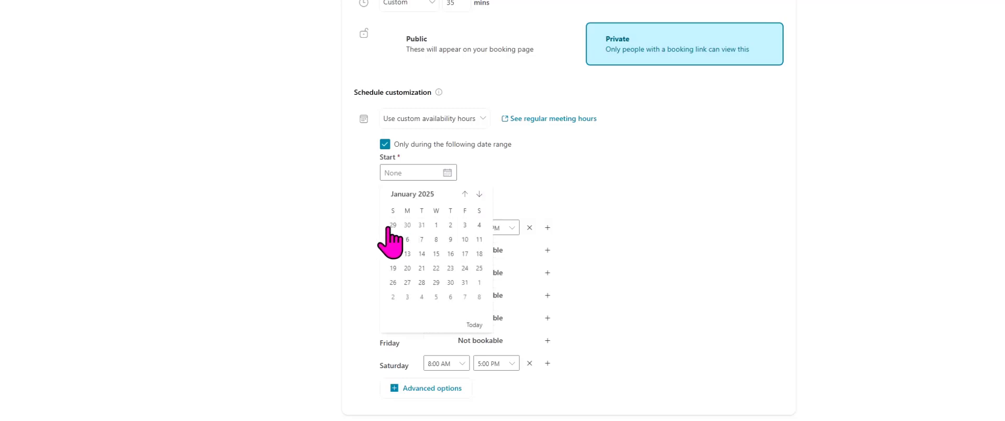
click(423, 240)
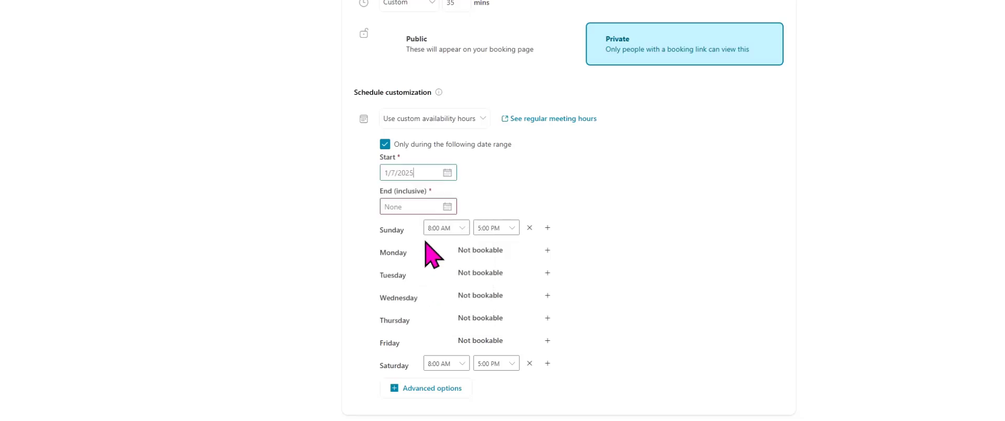
Step: Set the end of the availability date range to 4/30/2025, and turn the date range limit off again
click(447, 207)
click(479, 229)
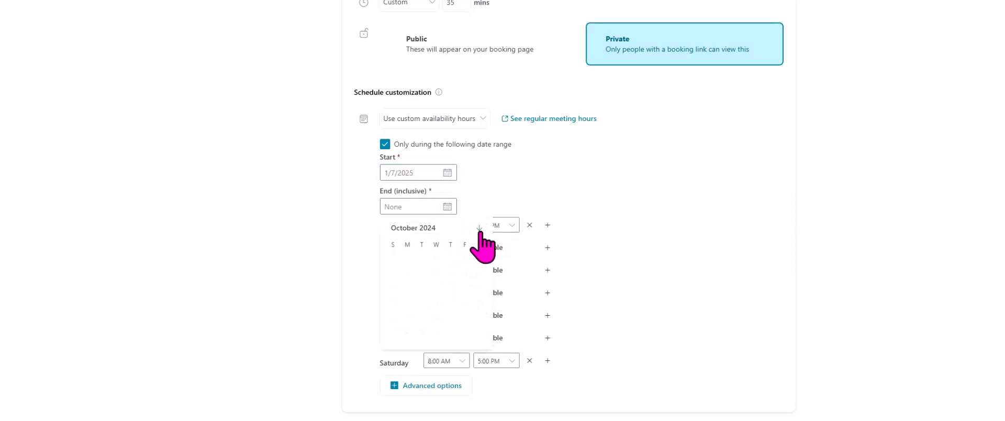
click(479, 228)
click(479, 229)
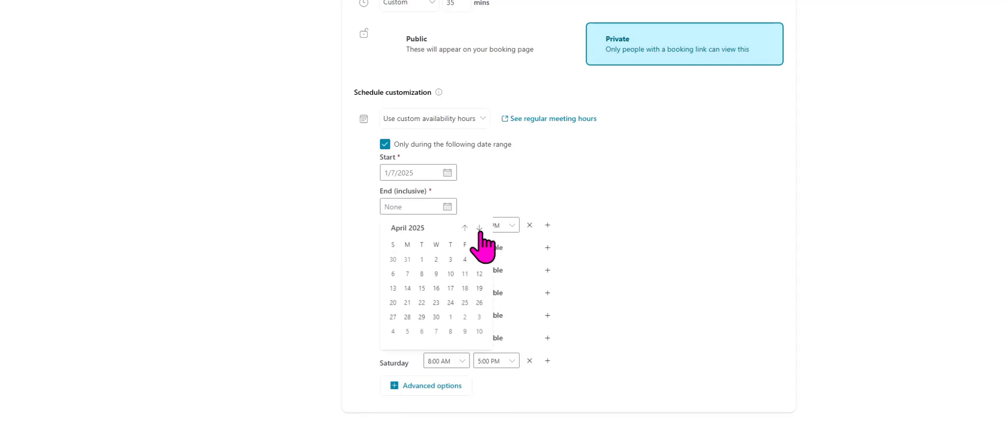
click(436, 316)
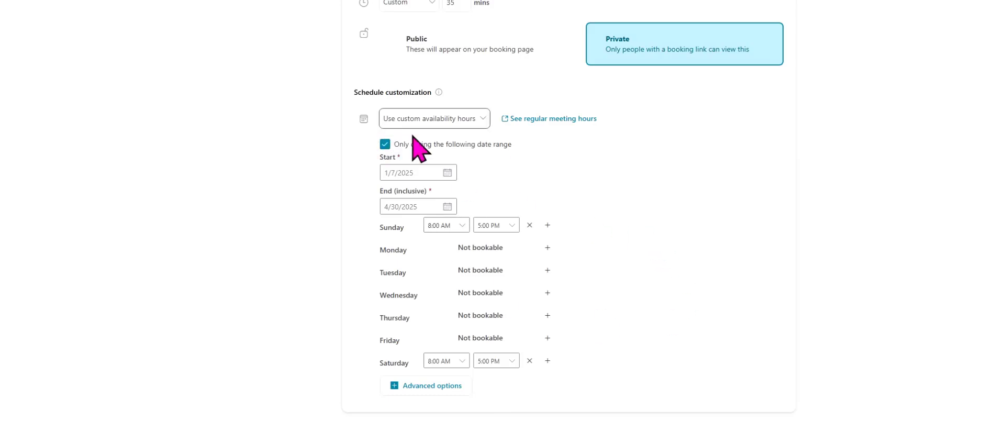
click(386, 145)
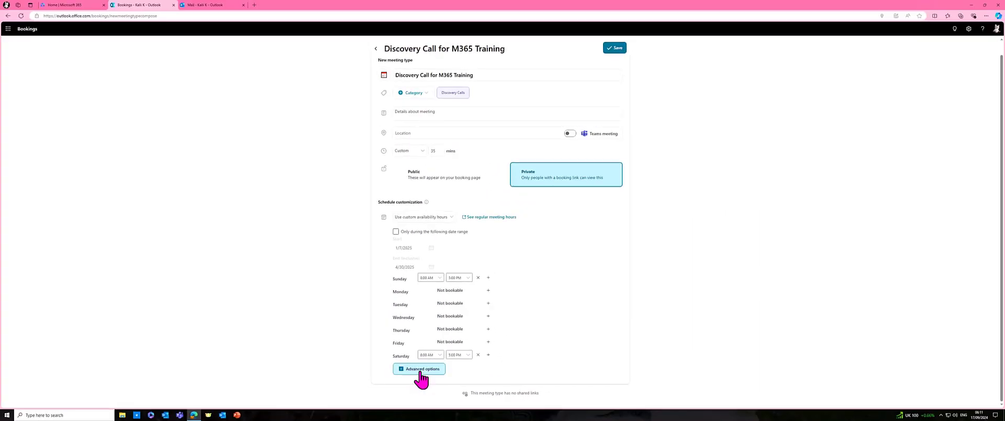
Step: In the advanced options, set buffers of 10 minutes before and 15 minutes after the meeting, and limit start times to 15-minute intervals
click(421, 370)
scroll(607, 241, down, 3)
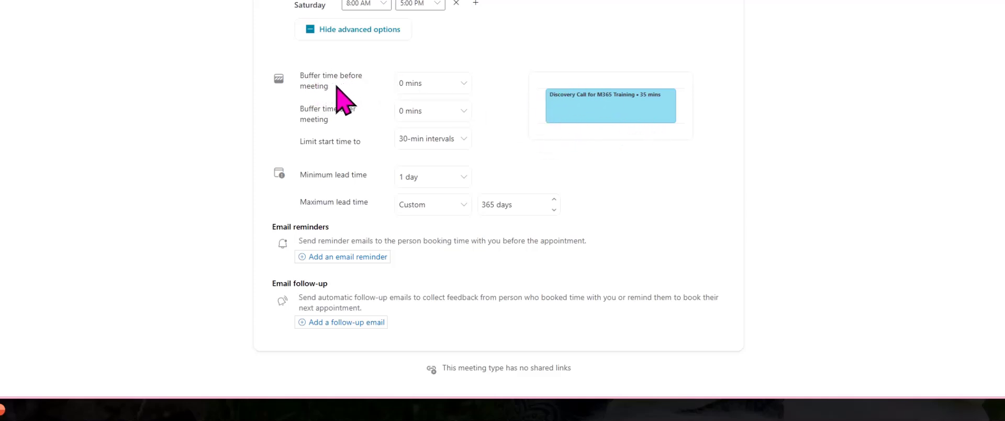
click(439, 83)
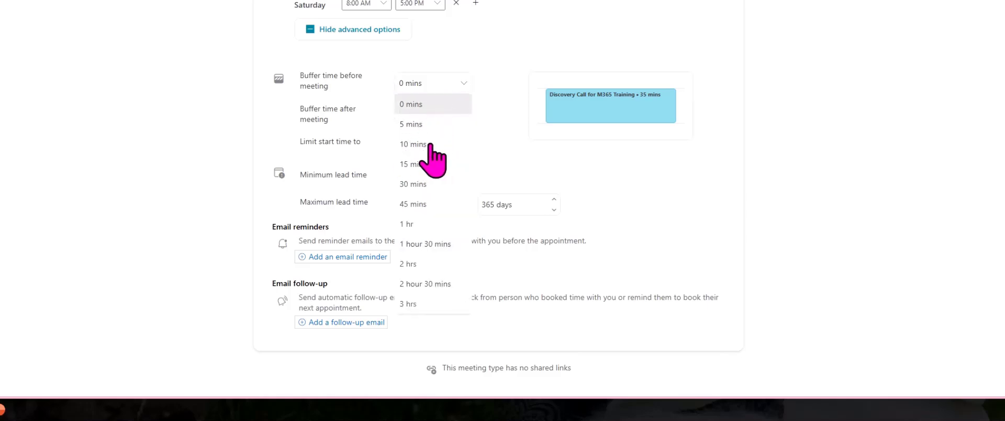
click(430, 145)
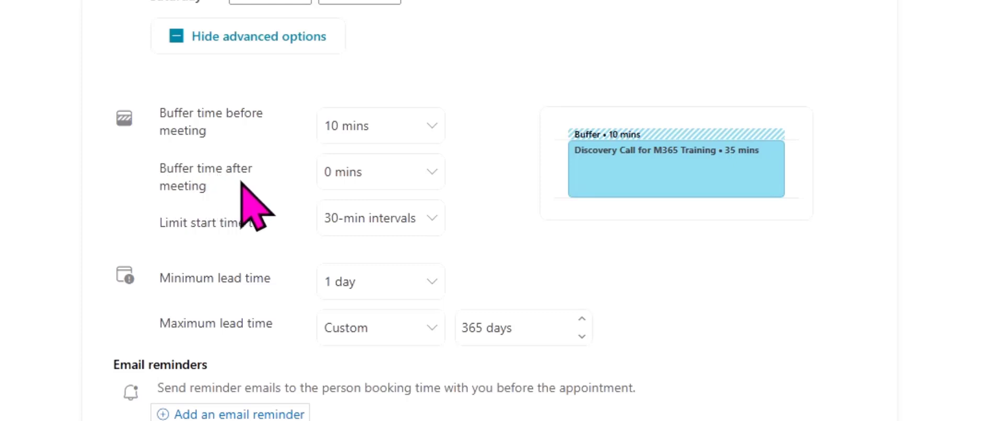
click(369, 173)
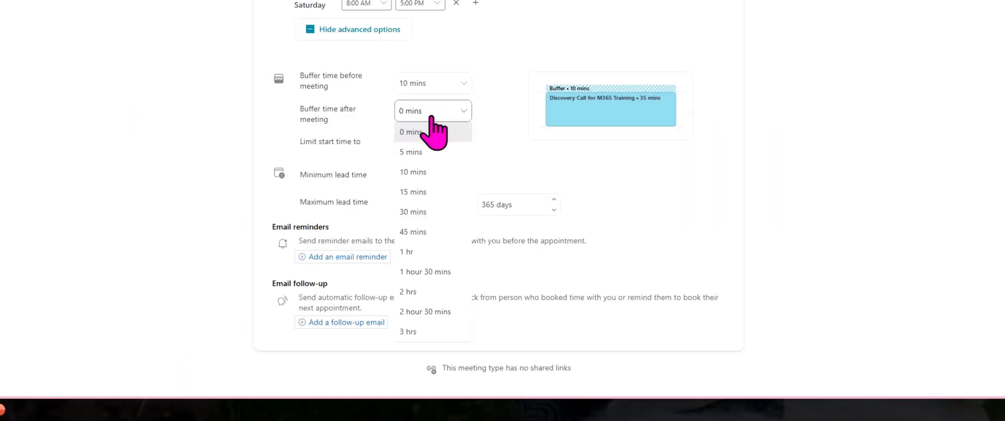
click(428, 192)
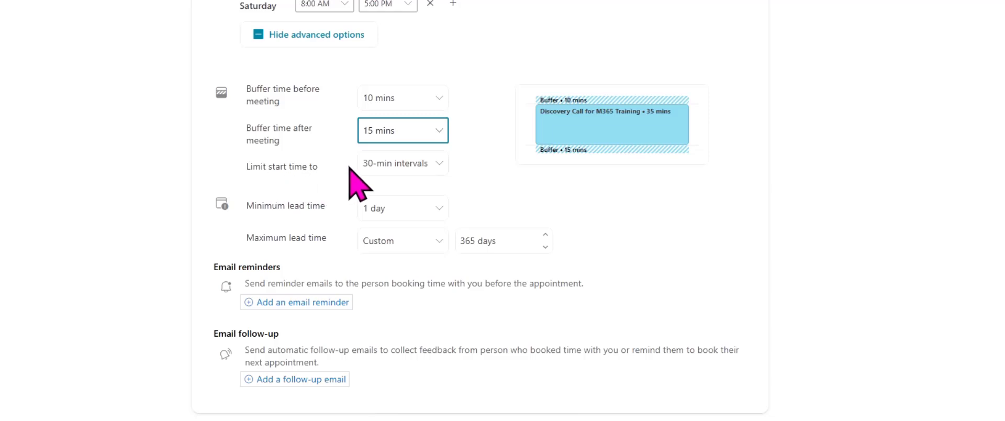
click(386, 165)
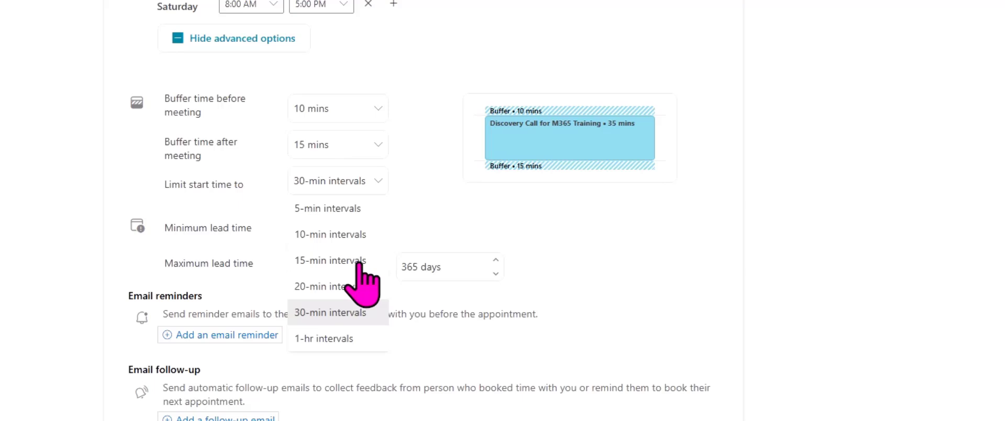
click(330, 261)
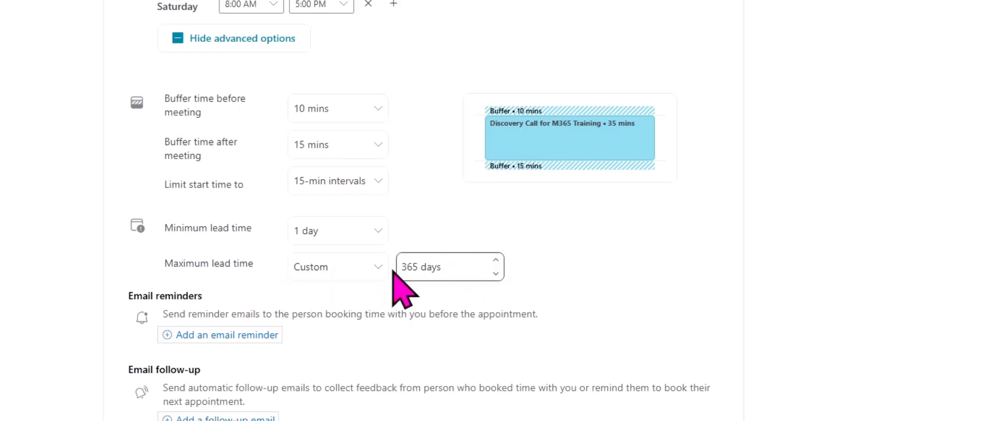
Step: Try minimum lead times of 2 days, 1 hour and 8 hours, and set it back to 1 day
click(382, 230)
click(329, 361)
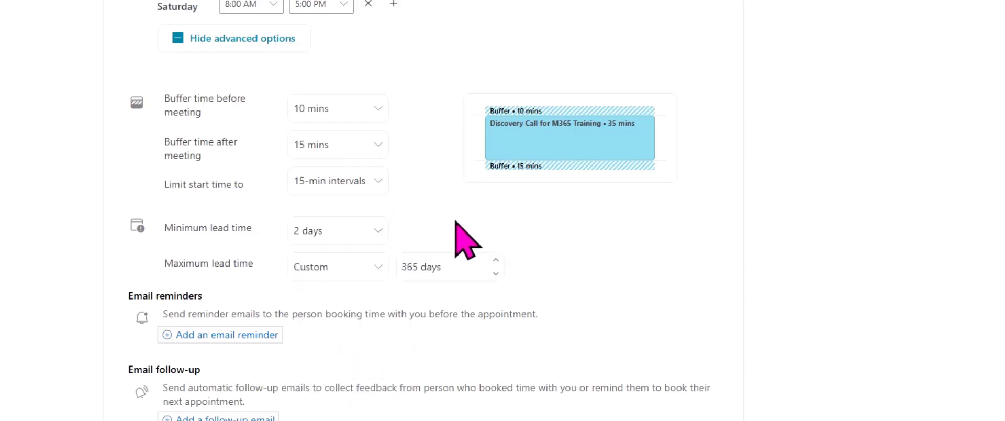
click(382, 233)
click(341, 258)
click(374, 231)
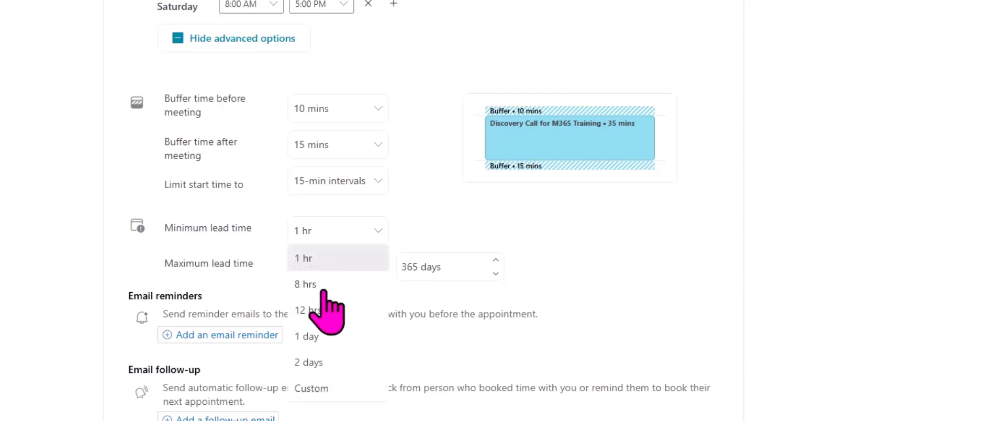
click(320, 285)
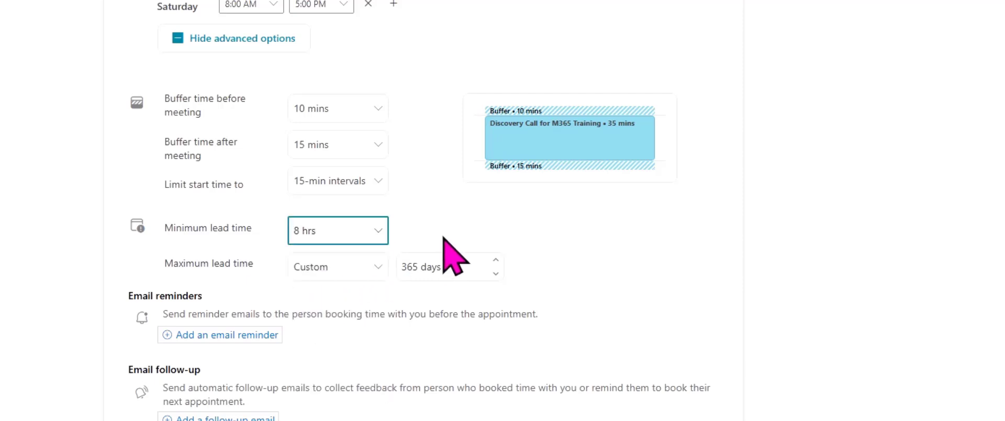
click(382, 240)
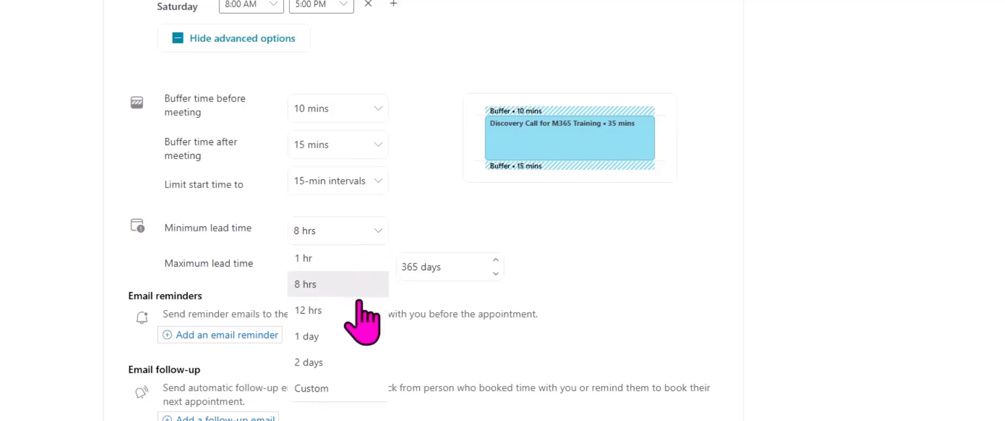
click(338, 338)
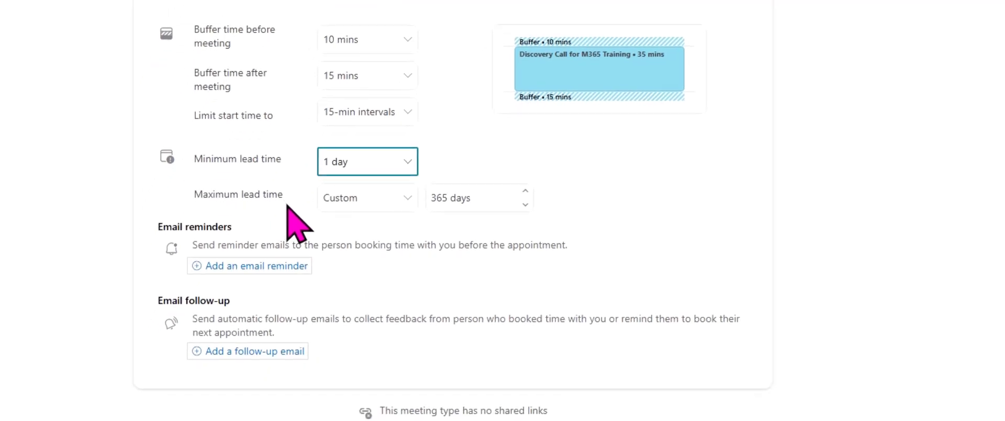
Step: Try a maximum lead time of 7 days, and switch it back to a custom value
click(372, 201)
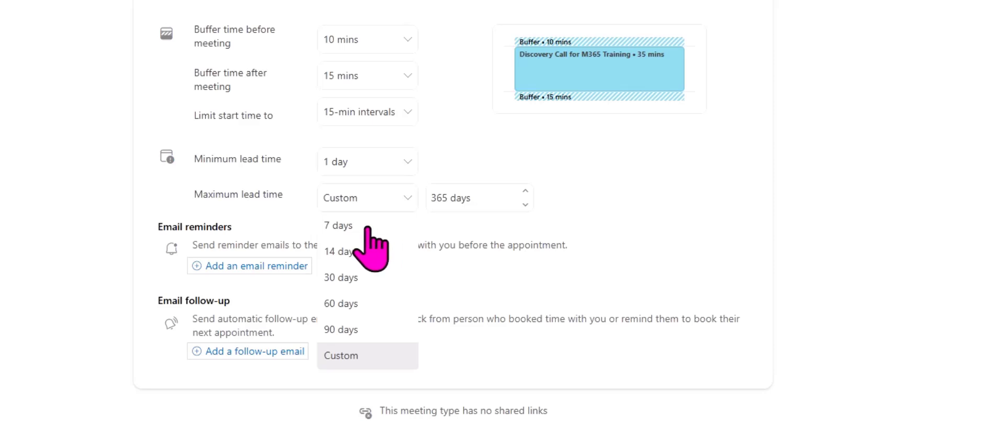
click(368, 228)
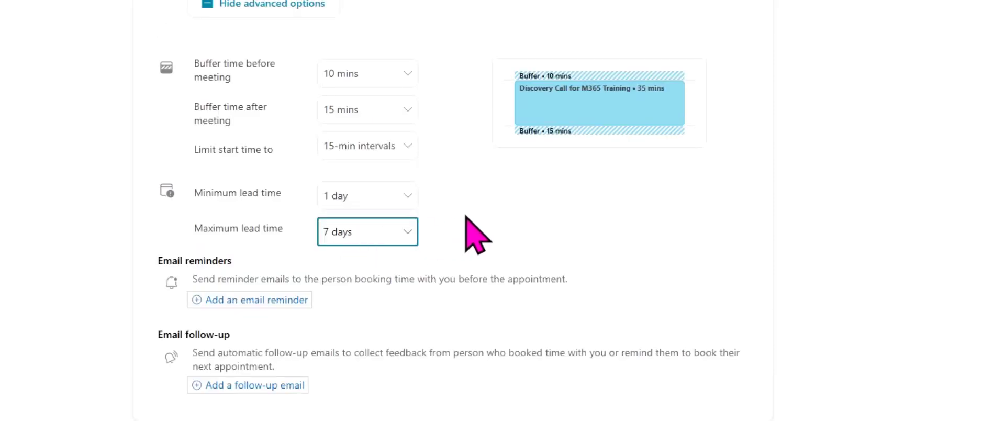
click(390, 237)
click(371, 389)
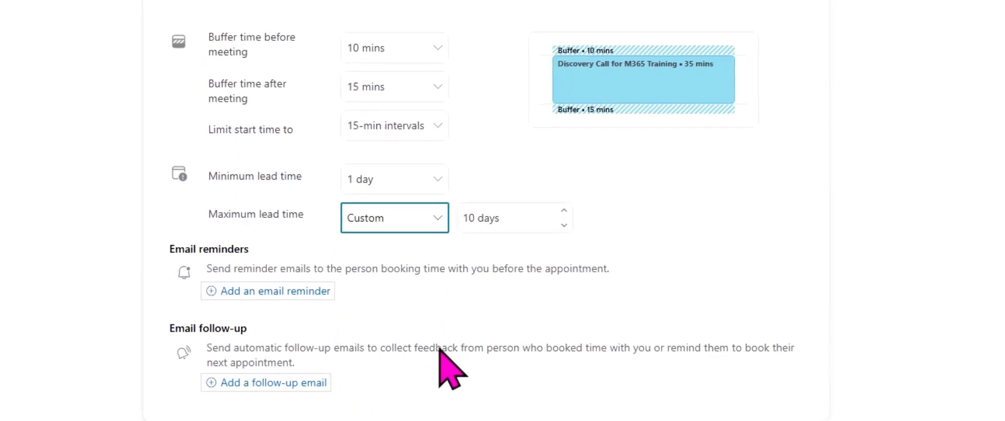
Step: Set the custom maximum lead time to 90 days
click(549, 215)
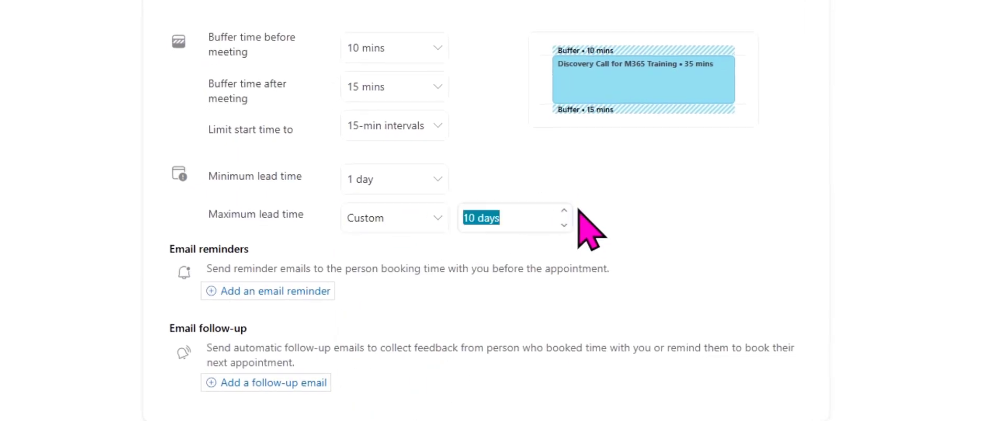
click(563, 210)
click(564, 210)
click(564, 210)
click(564, 210)
click(536, 218)
click(563, 224)
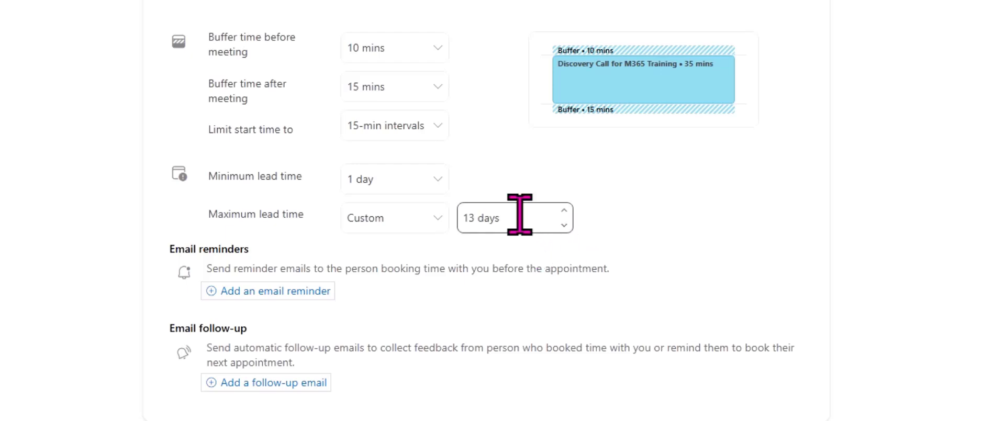
click(482, 220)
click(483, 219)
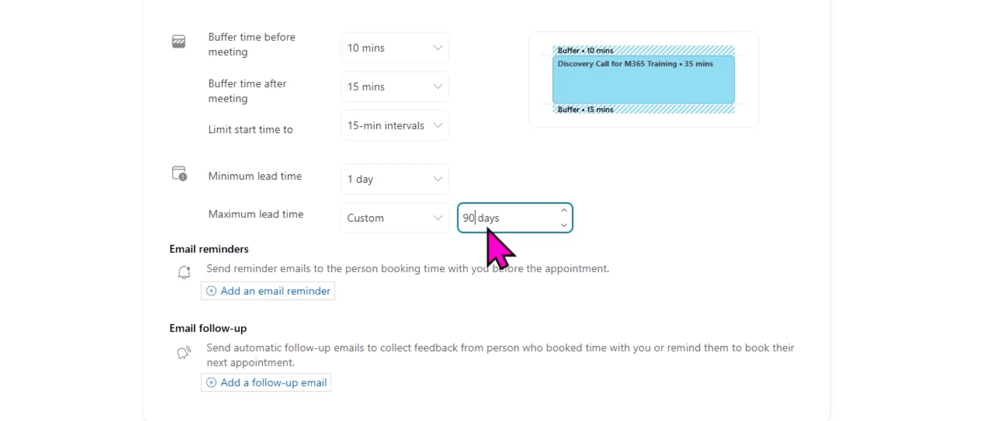
click(725, 181)
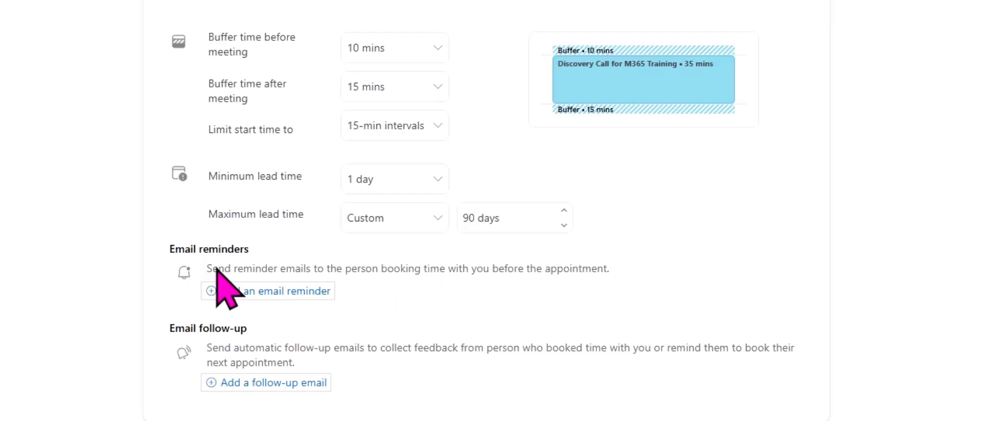
Step: Add an email reminder 1 day before the appointment with the message "Please do not forget abou our meeting tomorrow." and save it
click(261, 297)
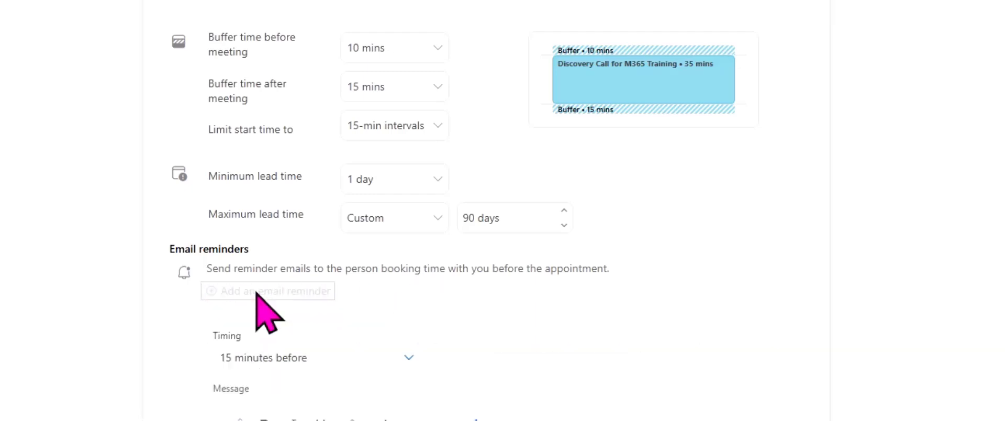
scroll(740, 256, down, 3)
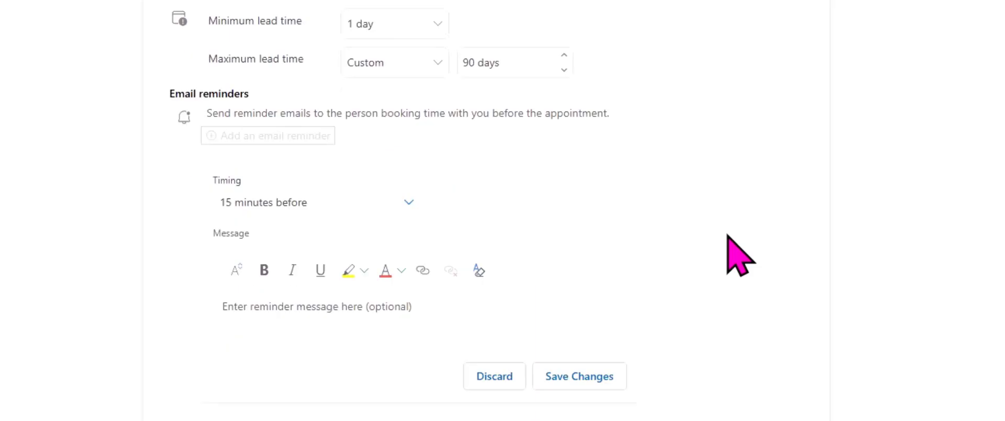
click(360, 209)
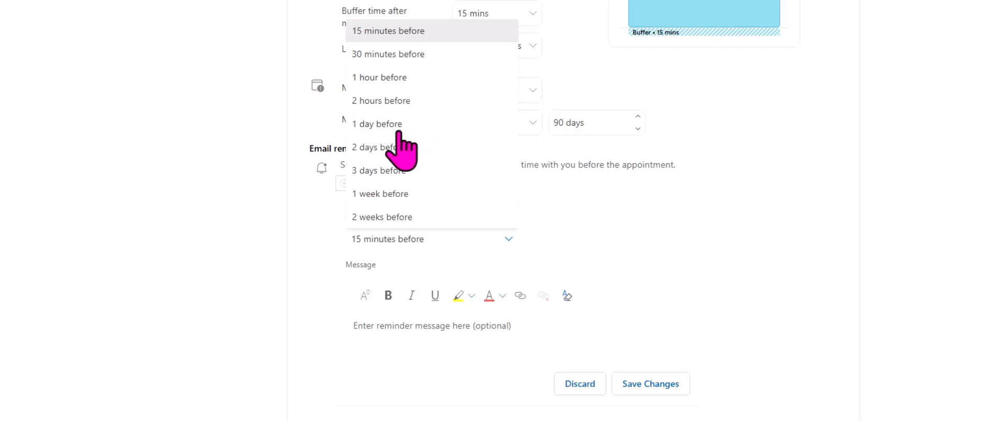
click(388, 127)
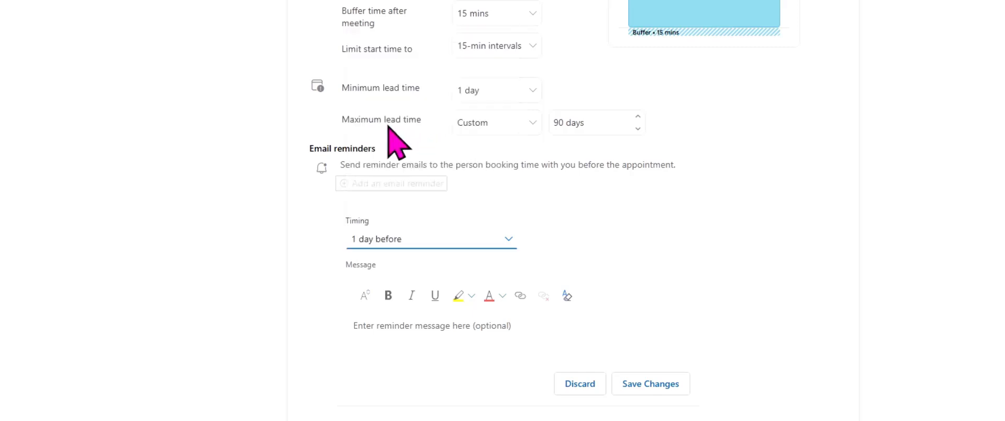
click(450, 343)
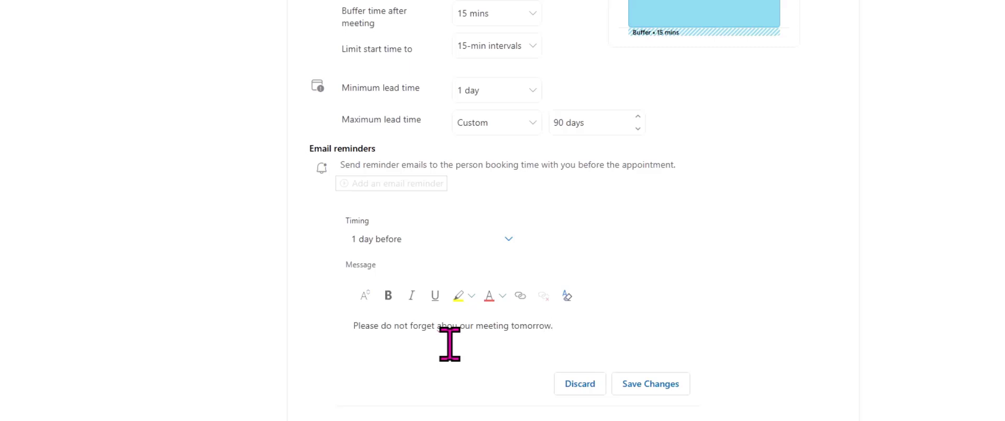
scroll(602, 298, down, 1)
click(662, 322)
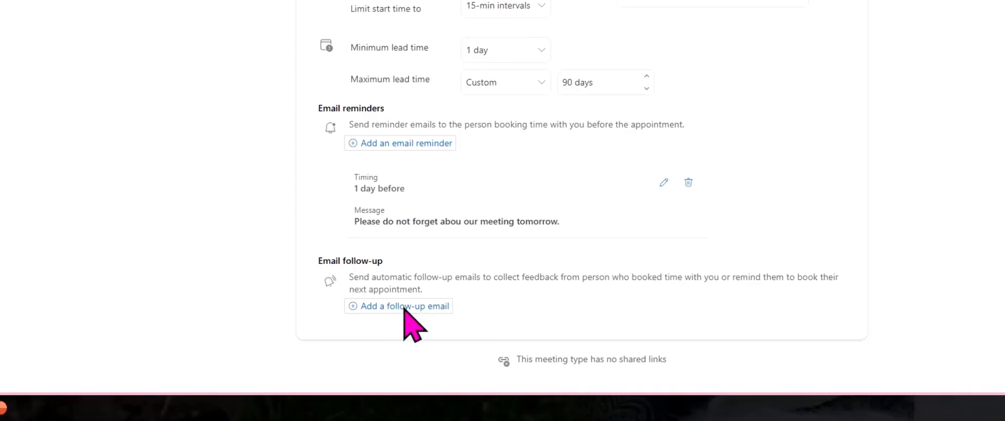
Step: Add a follow-up email 30 minutes after the appointment reading "Thank you for your time today.", and save the meeting type
click(404, 308)
click(469, 176)
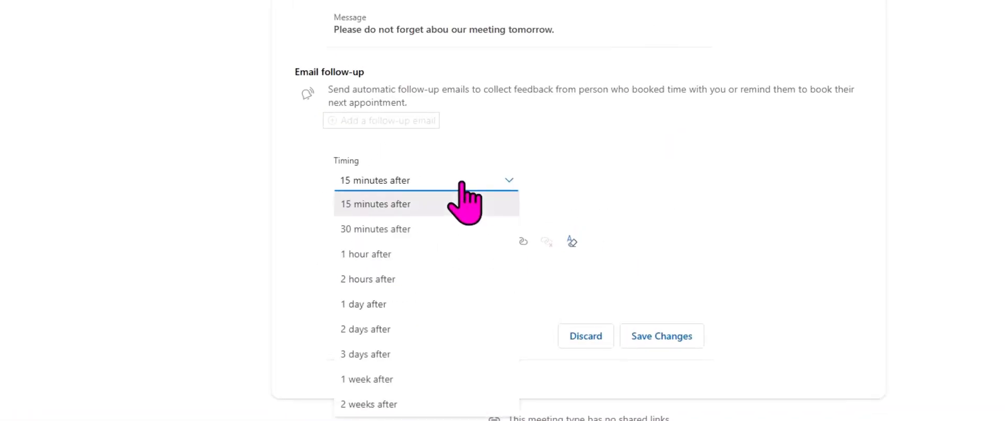
click(408, 229)
click(478, 298)
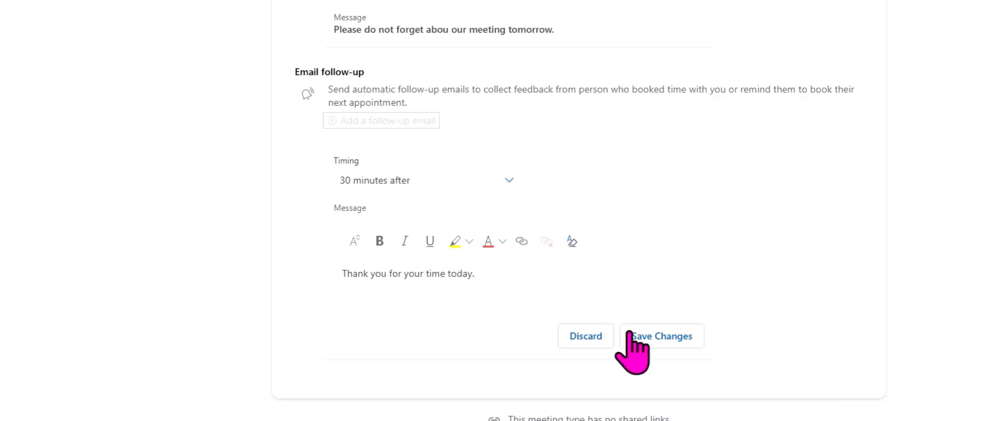
click(661, 339)
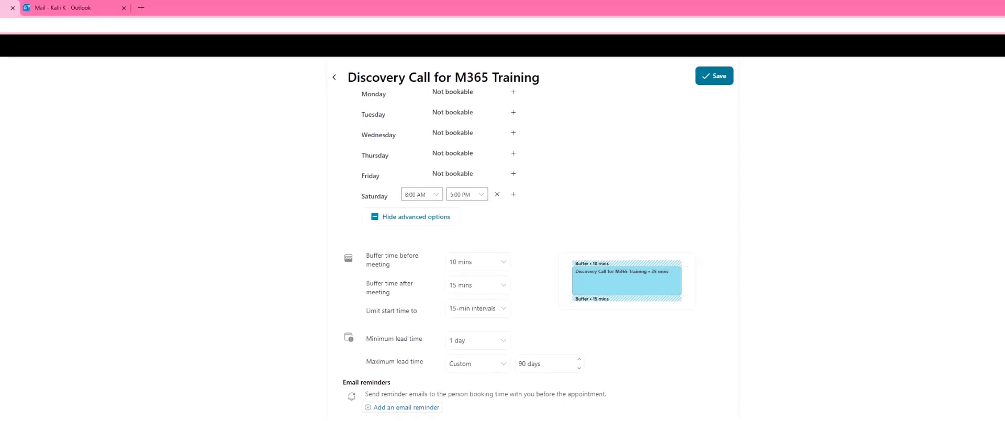
click(720, 82)
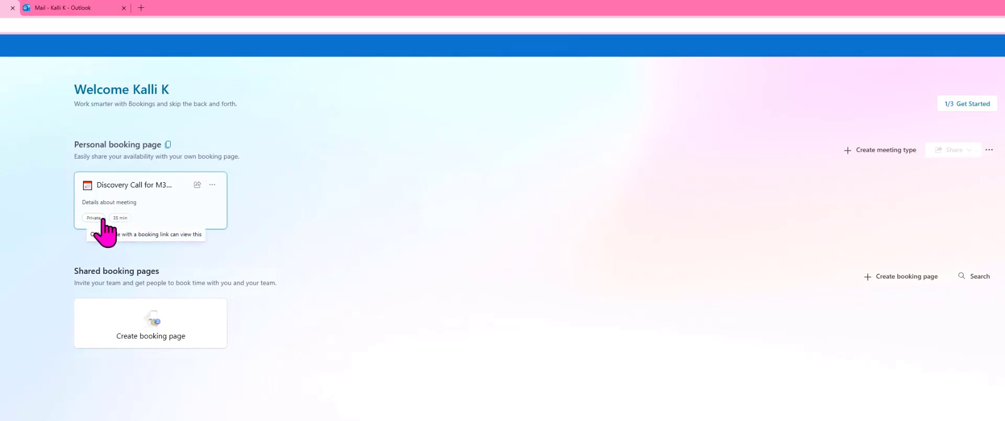
Step: Copy the personal booking page's link and open it in a new browser tab
mouse_move(96, 224)
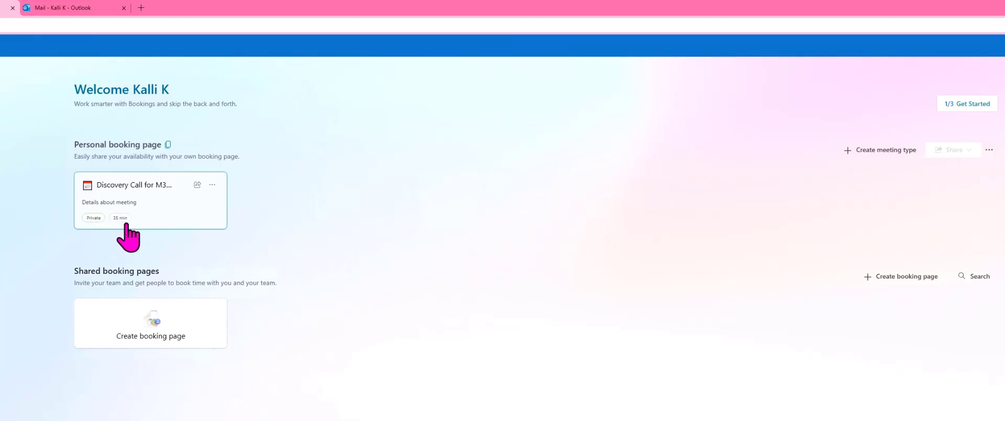
click(168, 146)
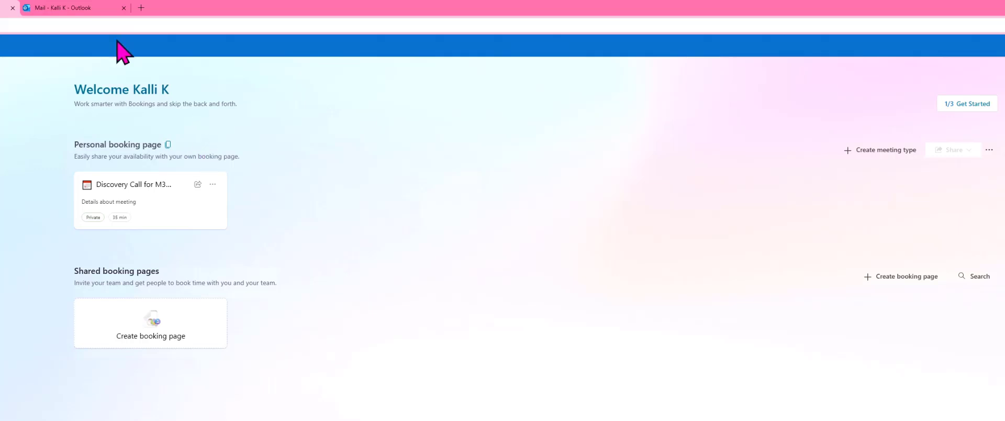
click(141, 8)
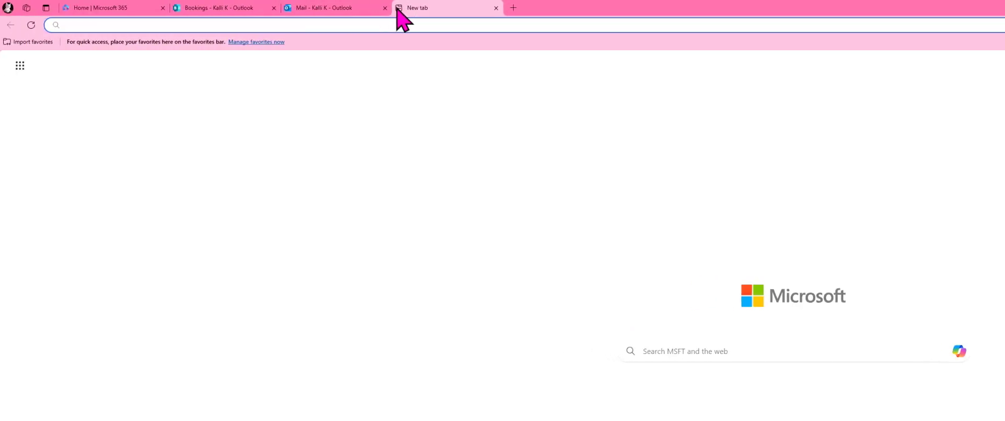
key(ctrl+v)
key(Return)
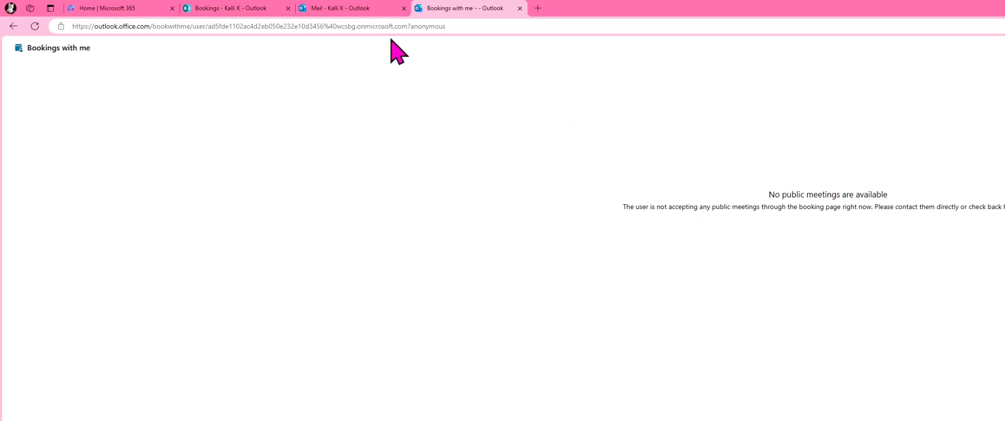
Step: Return to the Bookings home page and make the Discovery Call meeting type public
click(263, 8)
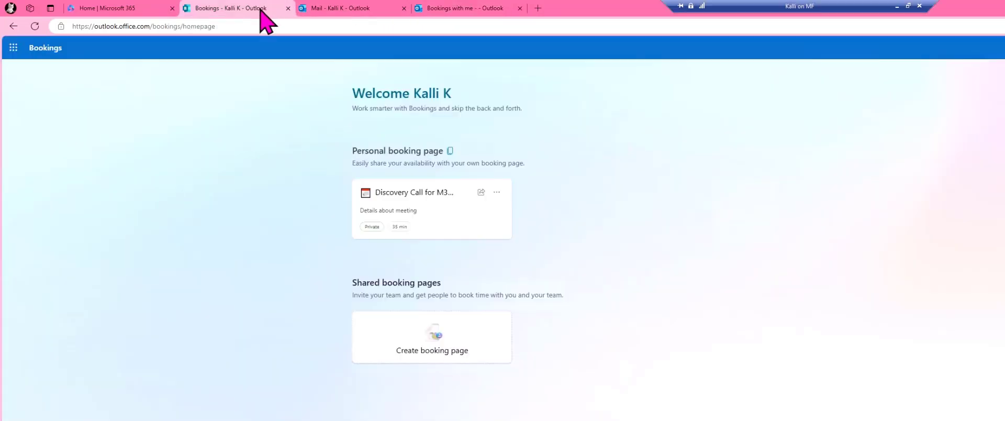
click(496, 192)
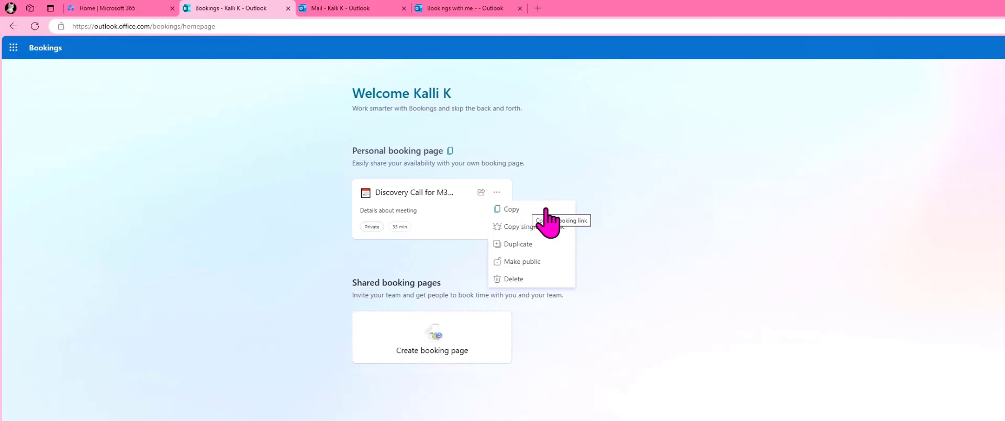
click(531, 262)
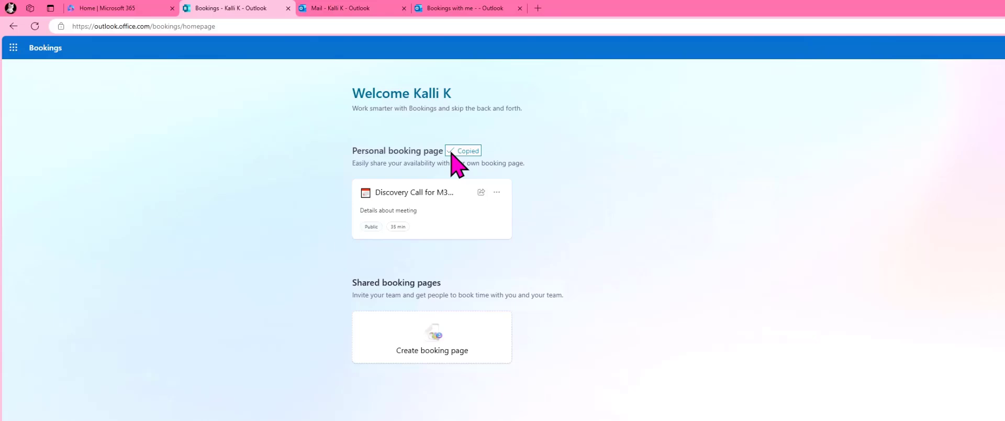
Step: Open the Discovery Call meeting type's booking link in a new browser tab
click(537, 8)
key(ctrl+v)
key(Return)
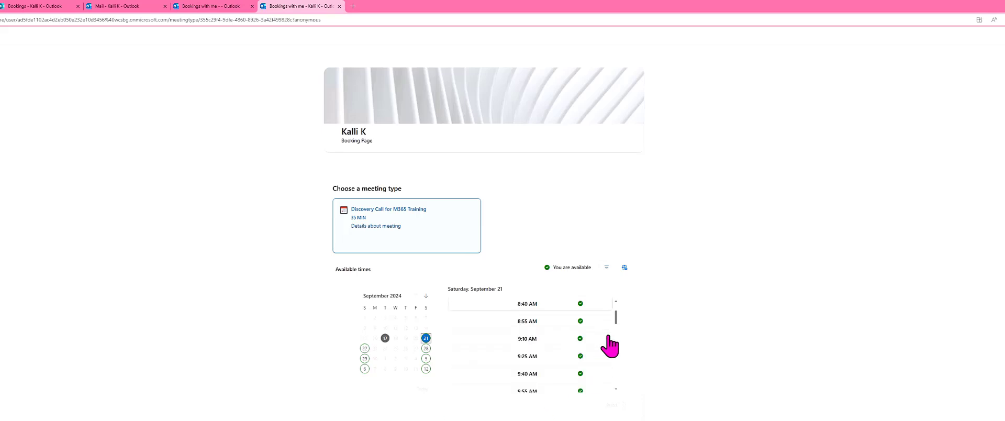
Step: Look through the available times for Saturday, September 21, and view the availability filter and time zone options
scroll(607, 341, down, 8)
scroll(594, 364, up, 4)
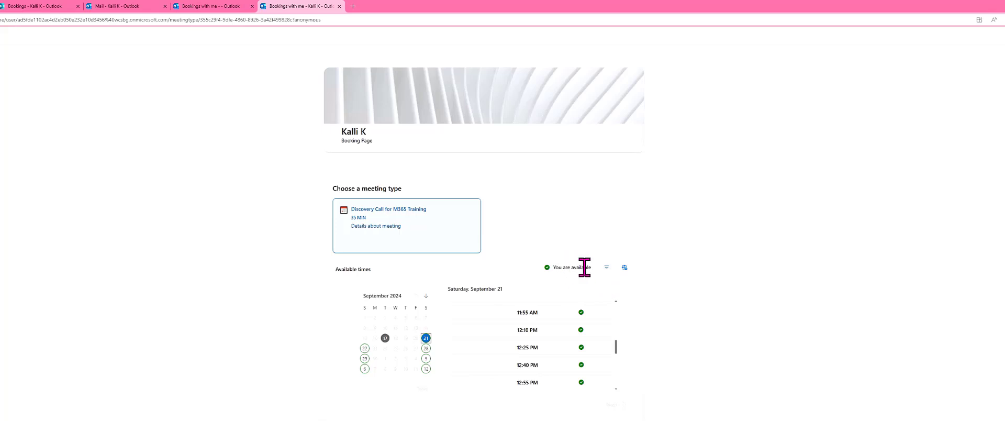
click(606, 267)
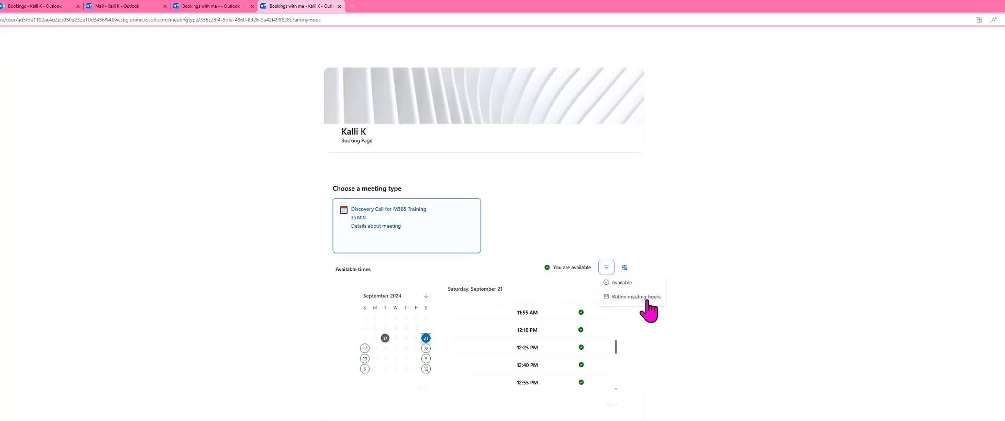
click(623, 267)
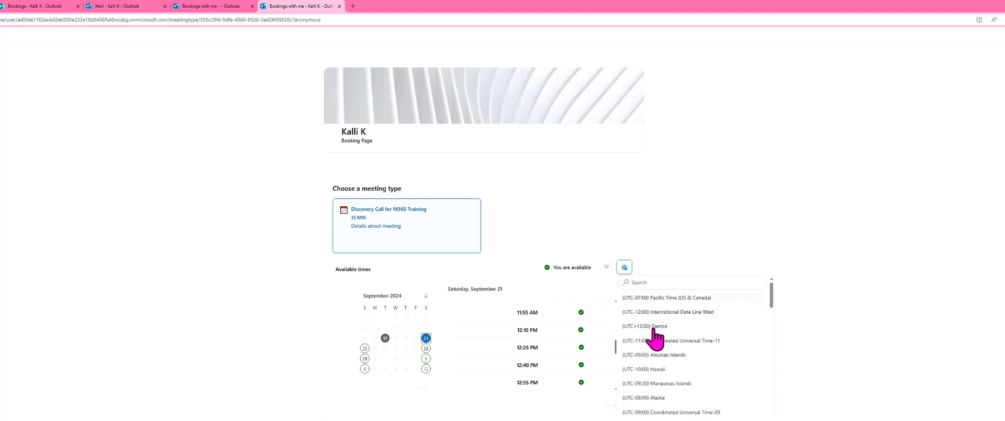
click(718, 200)
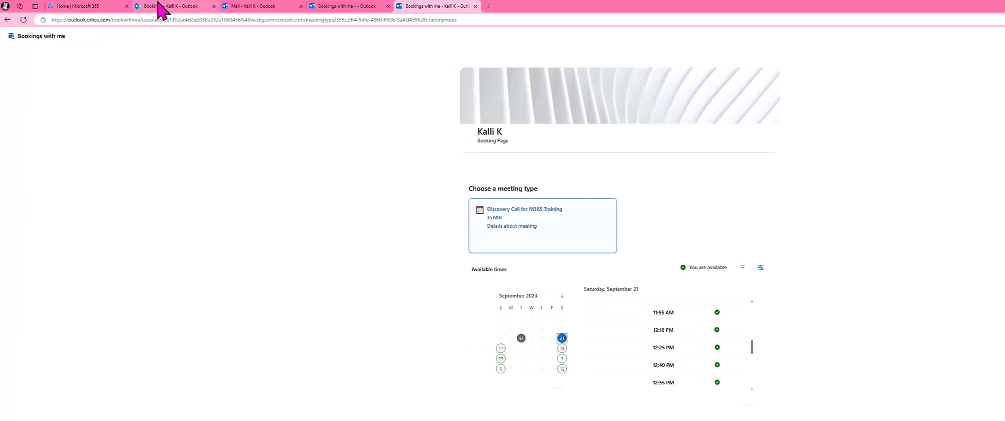
Step: Return to the Bookings home page and change the personal booking page's banner to the orange geometric image
click(34, 6)
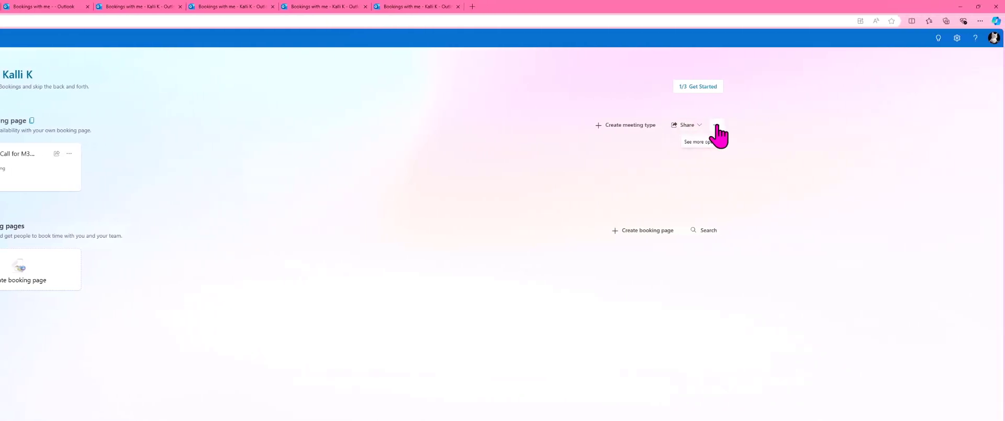
click(716, 125)
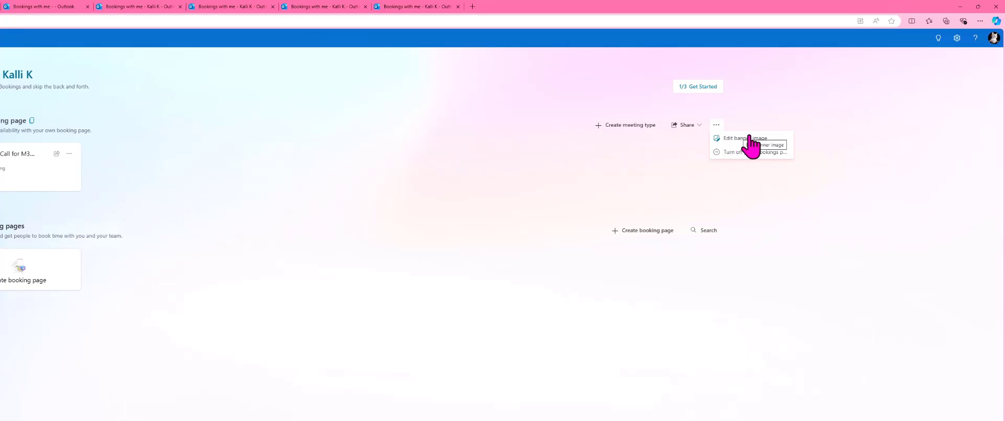
click(778, 140)
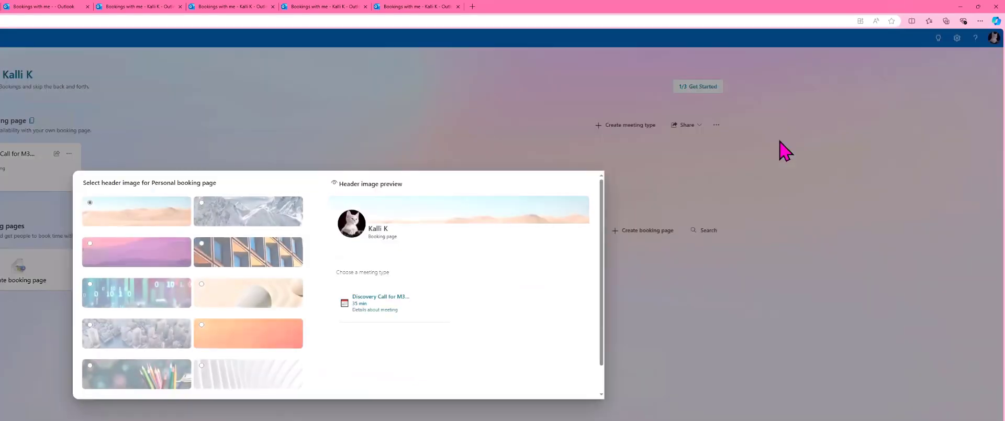
scroll(216, 286, down, 1)
scroll(251, 250, up, 1)
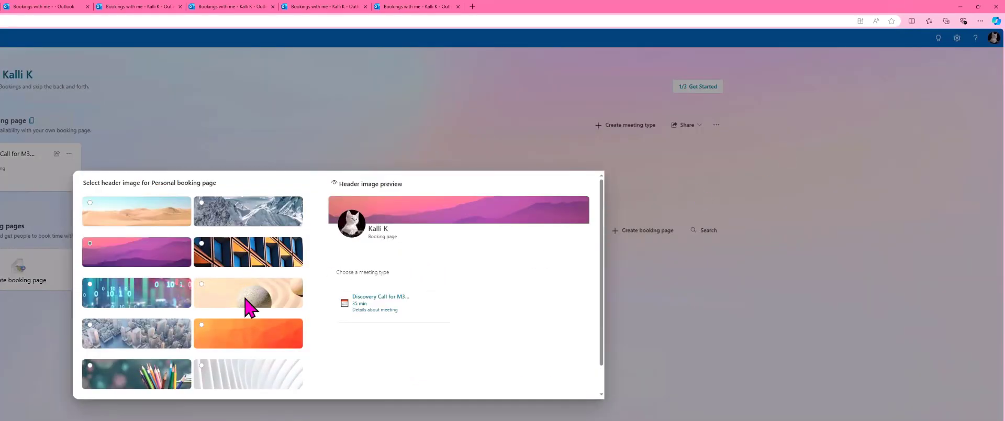
scroll(251, 311, down, 1)
click(259, 301)
scroll(410, 314, up, 1)
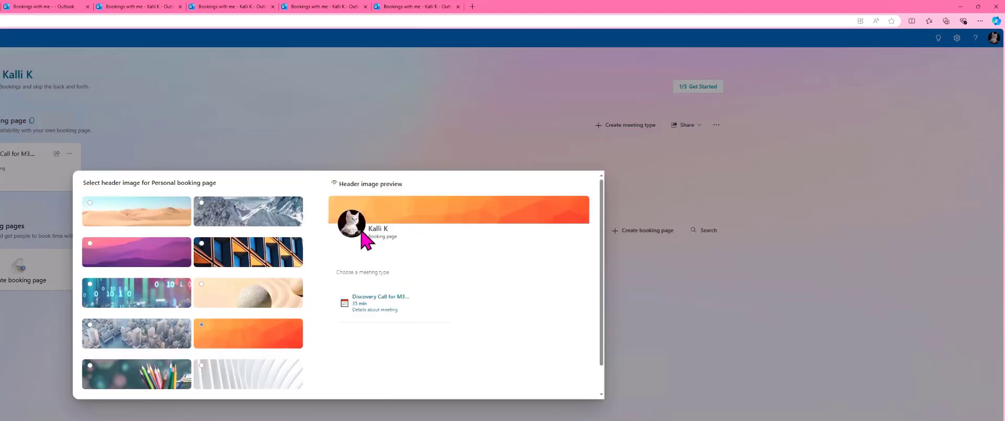
scroll(490, 280, down, 1)
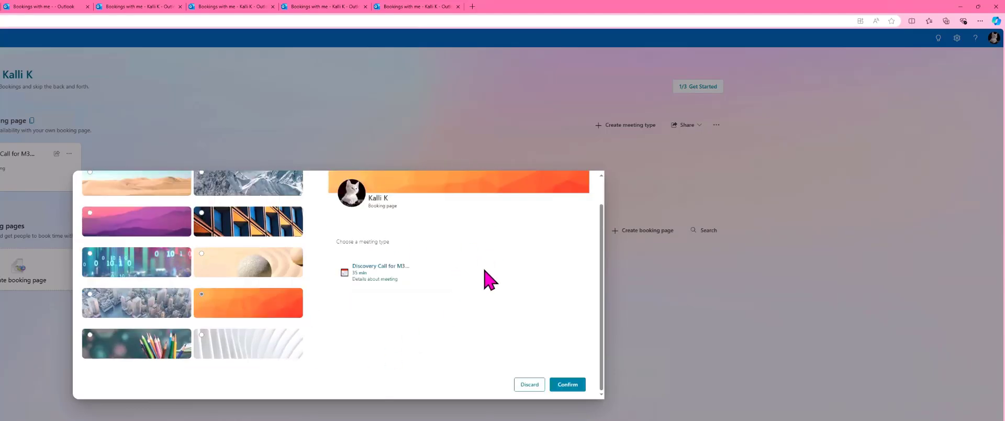
click(567, 384)
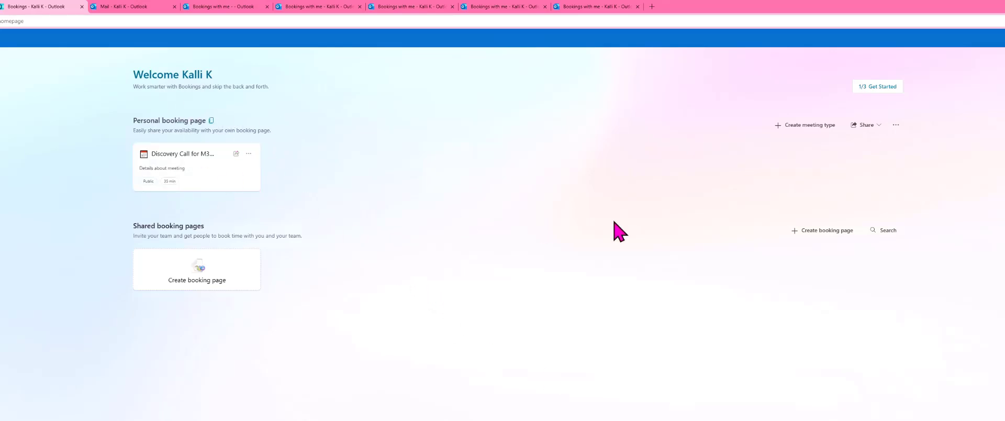
Step: Turn off the personal bookings page and publish it again
click(895, 125)
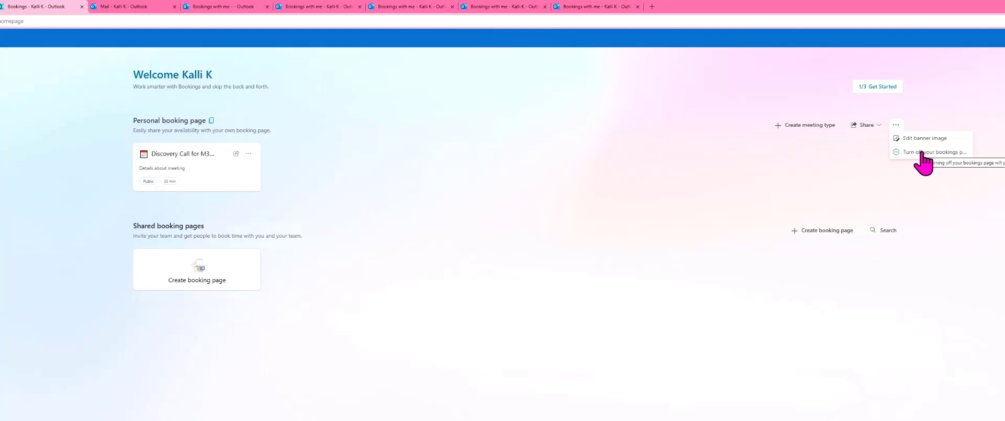
click(921, 152)
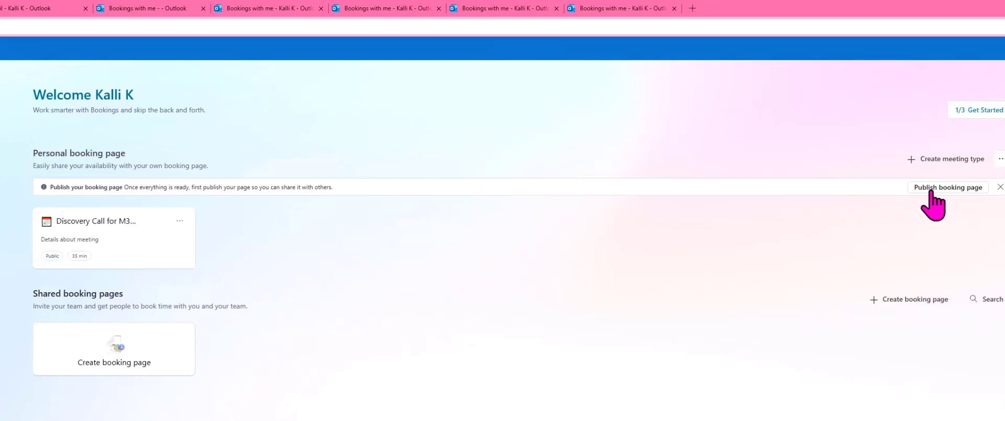
click(958, 187)
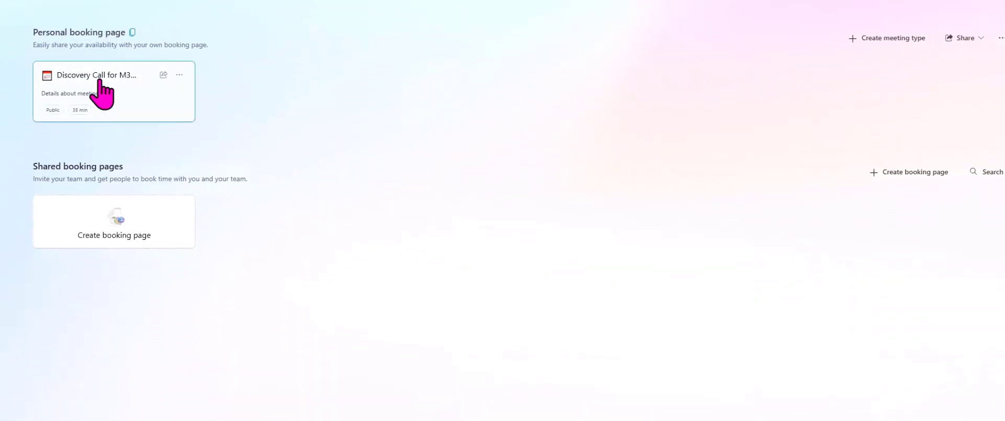
Step: Copy the Discovery Call meeting type's sharing link and close the sharing dialog
click(163, 76)
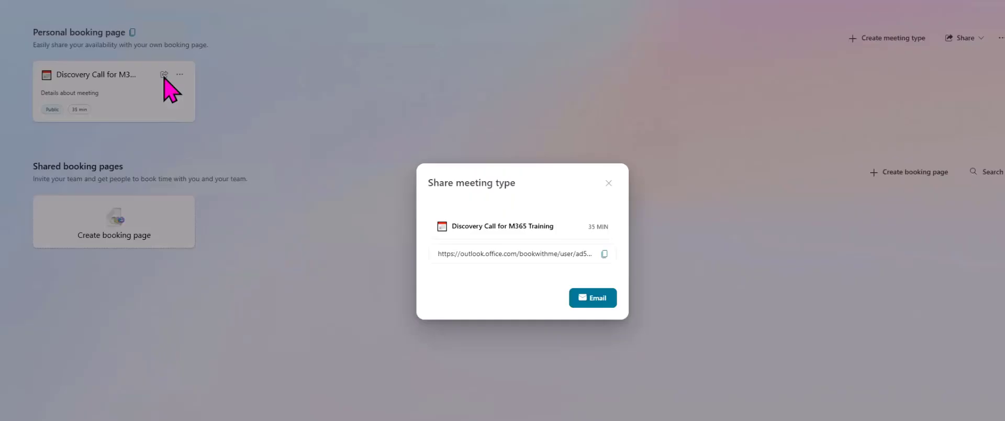
click(605, 254)
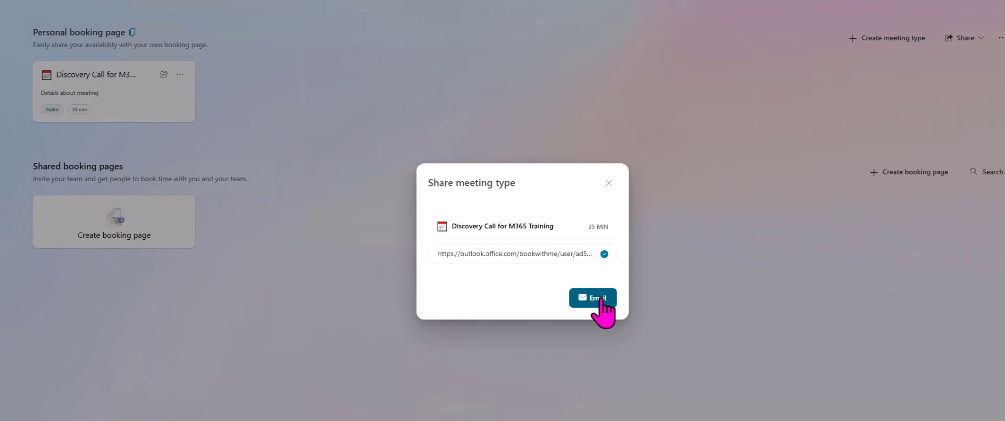
click(608, 182)
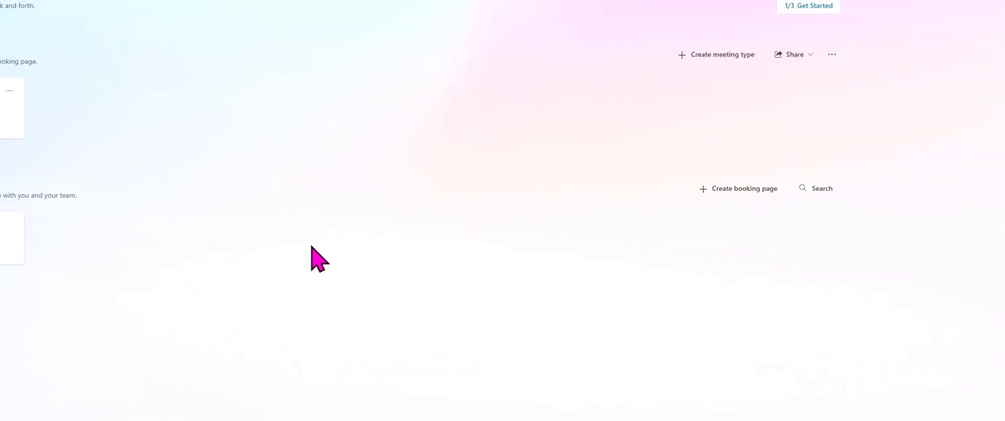
Step: Open the email signature settings from the sharing options and save the "Book time to meet with me" signature with the bookings page link
click(764, 59)
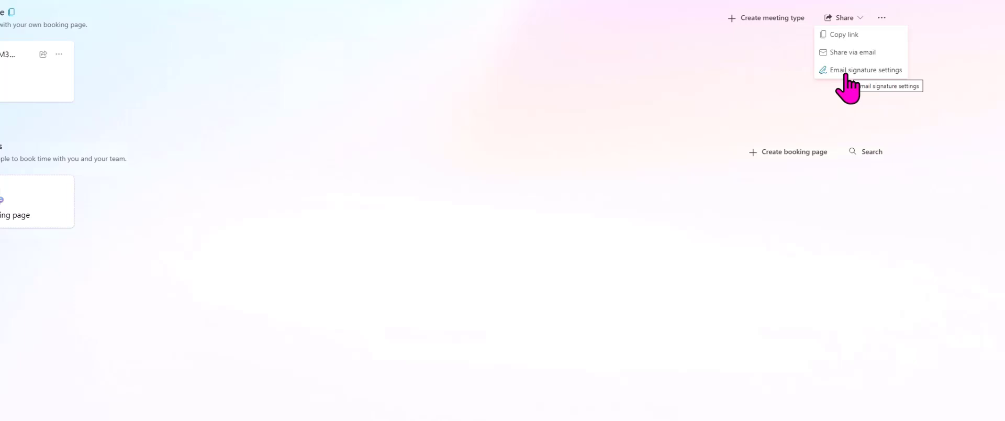
click(844, 71)
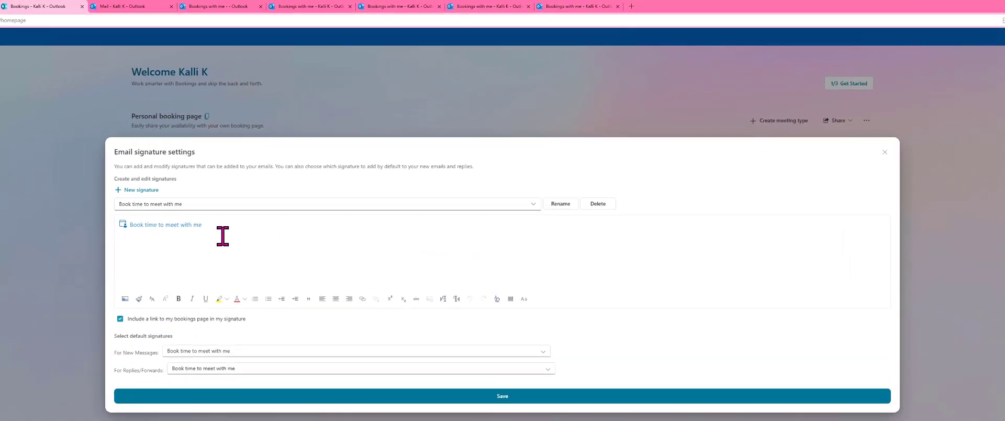
click(513, 396)
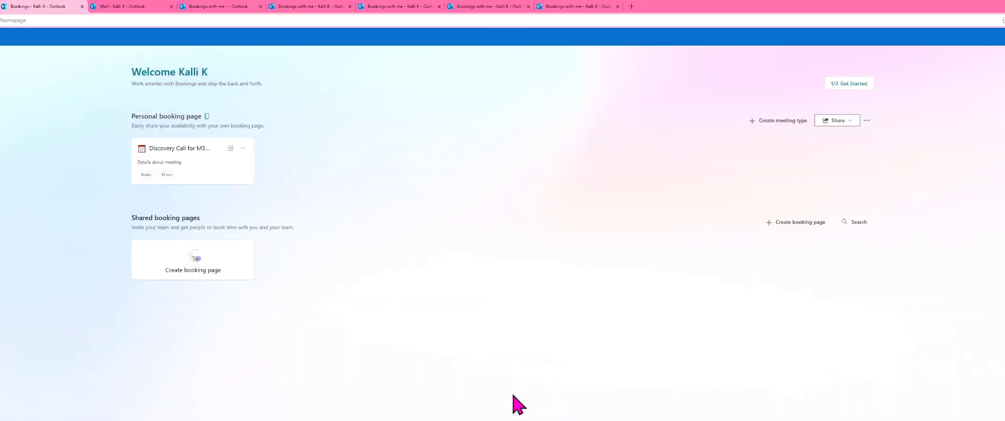
Step: Copy the personal booking page link and load it in the browser tab that shows the Outlook mailbox
click(207, 116)
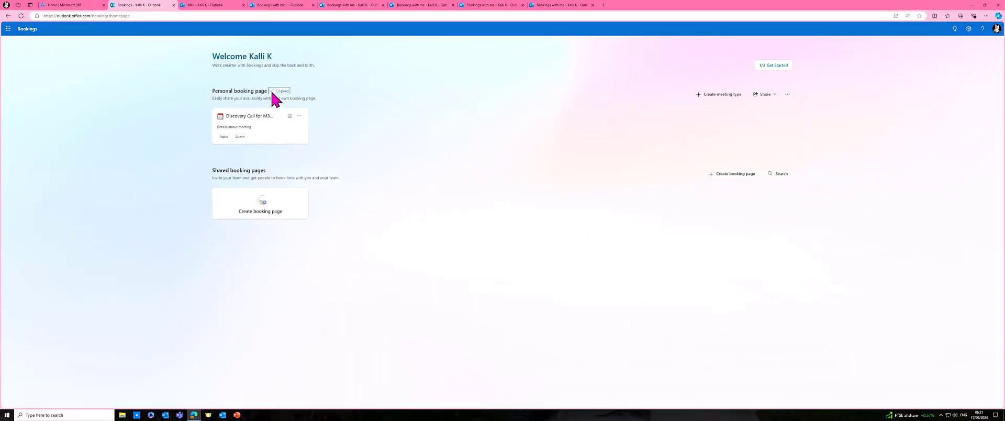
click(229, 6)
click(239, 16)
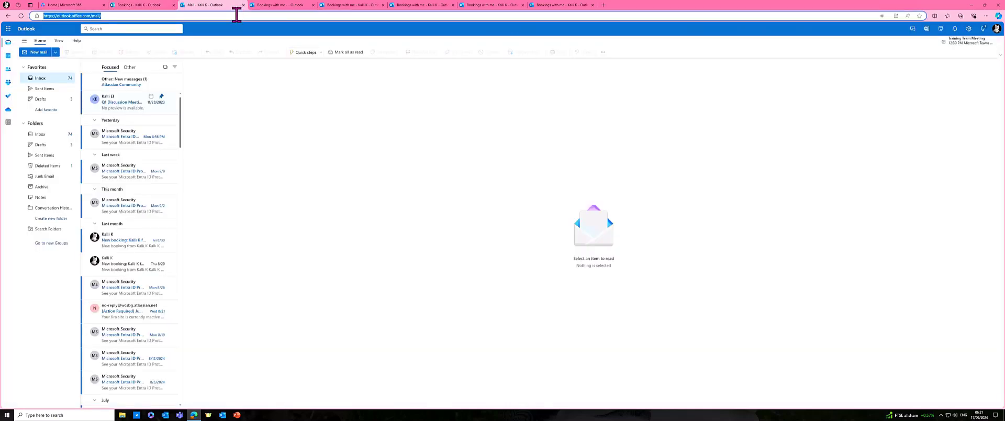
key(ctrl+v)
key(Return)
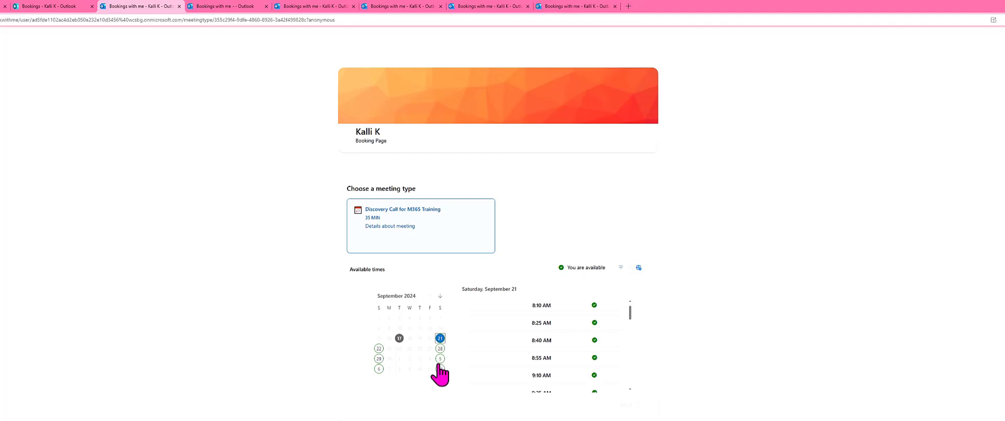
Step: Choose the 11:55 AM slot on Sunday, September 29 for the Discovery Call and continue to the booking form
click(440, 296)
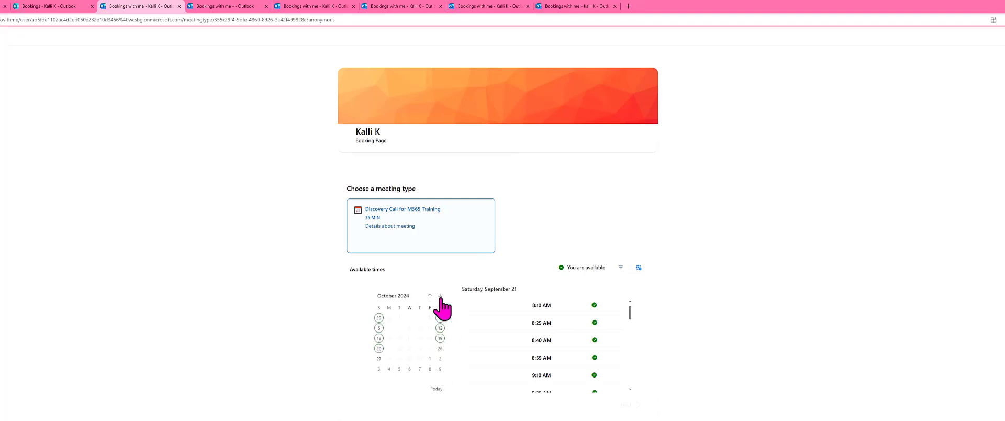
click(379, 318)
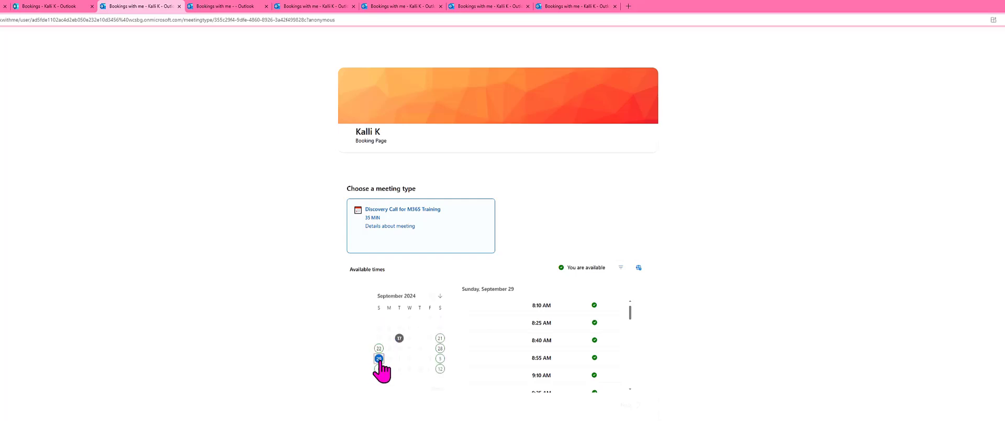
scroll(568, 361, down, 5)
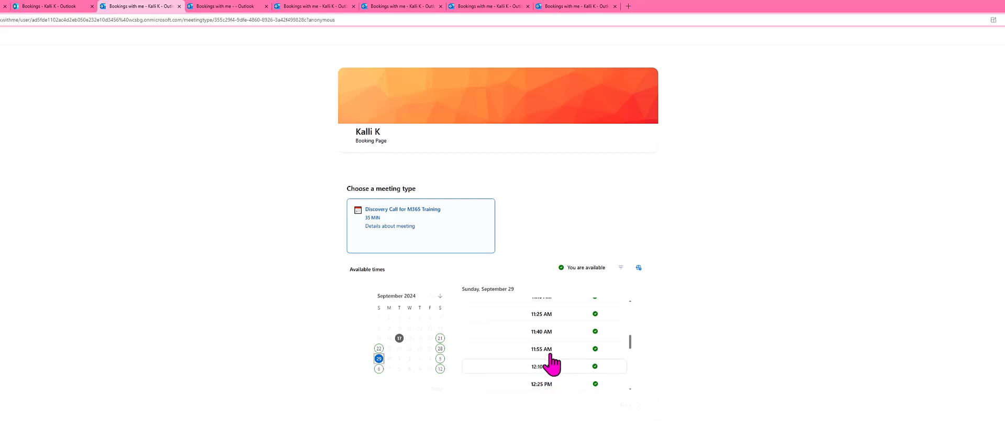
click(547, 350)
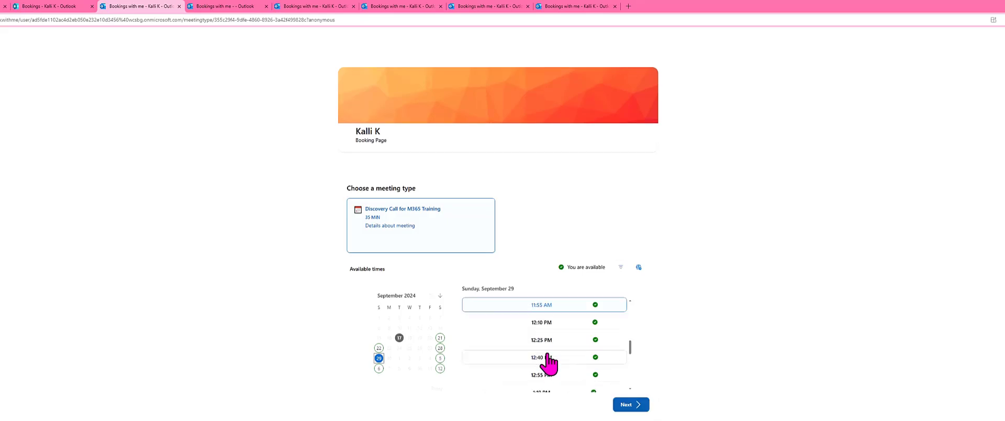
click(637, 403)
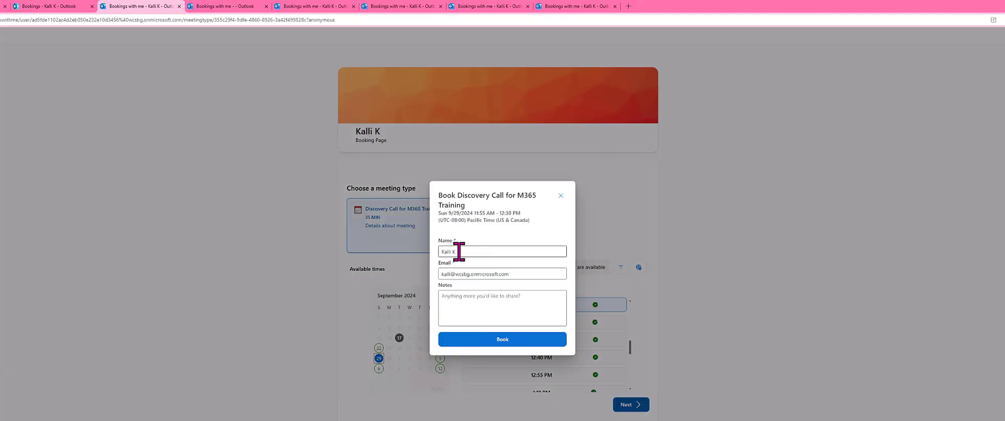
Step: Add the note "Test 1" to the booking form, book the Discovery Call and close the confirmation
click(499, 248)
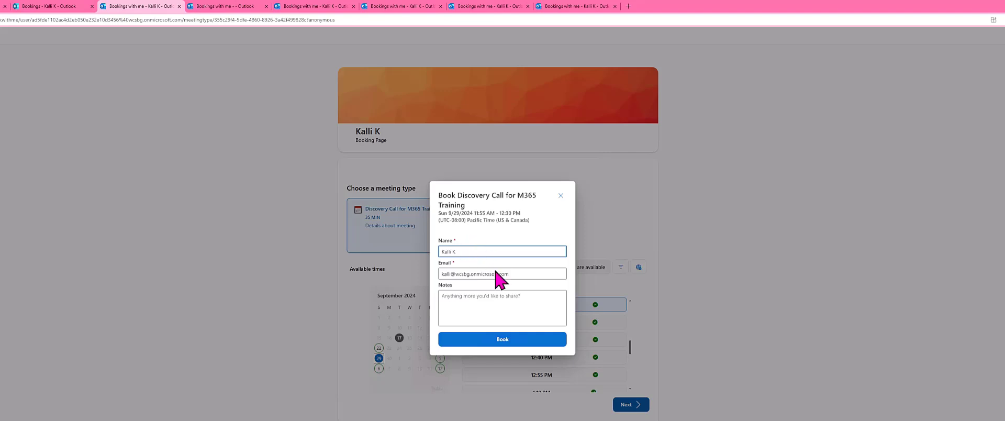
click(469, 274)
click(482, 309)
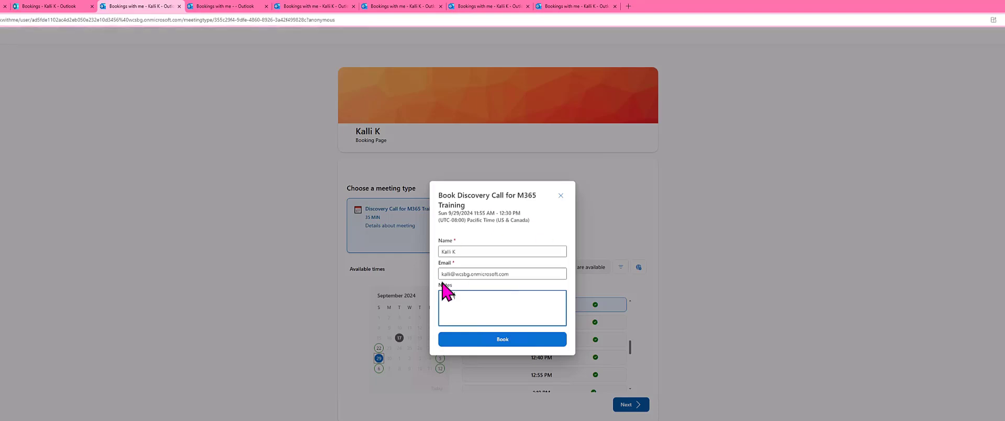
click(482, 251)
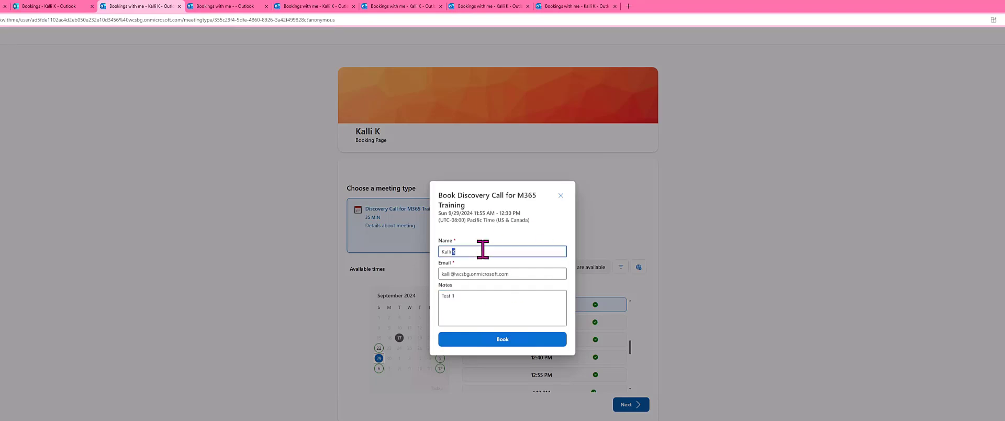
key(Tab)
click(501, 251)
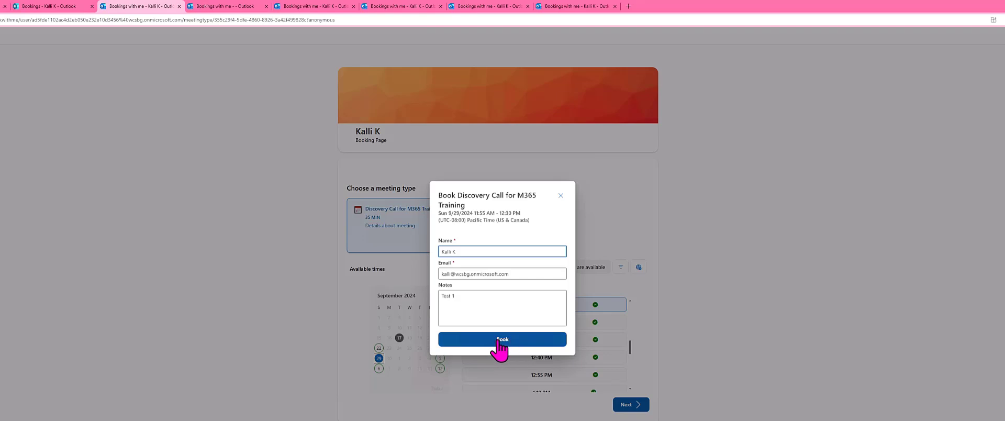
click(500, 340)
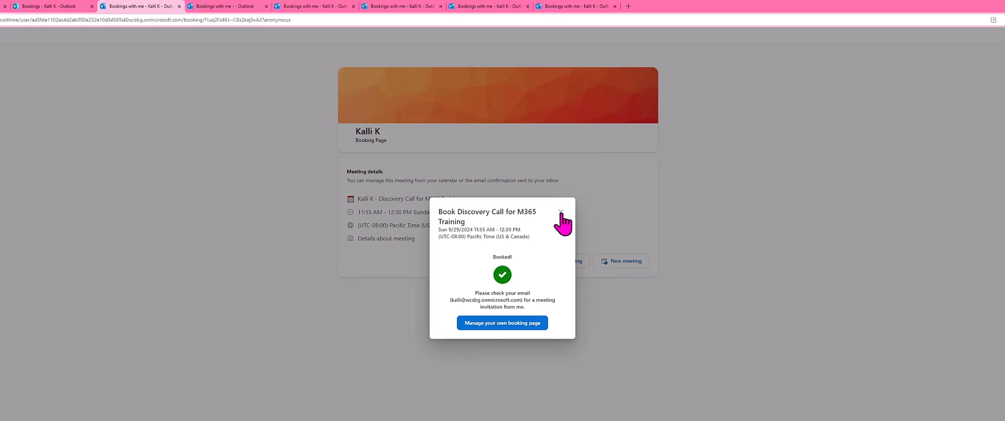
click(561, 213)
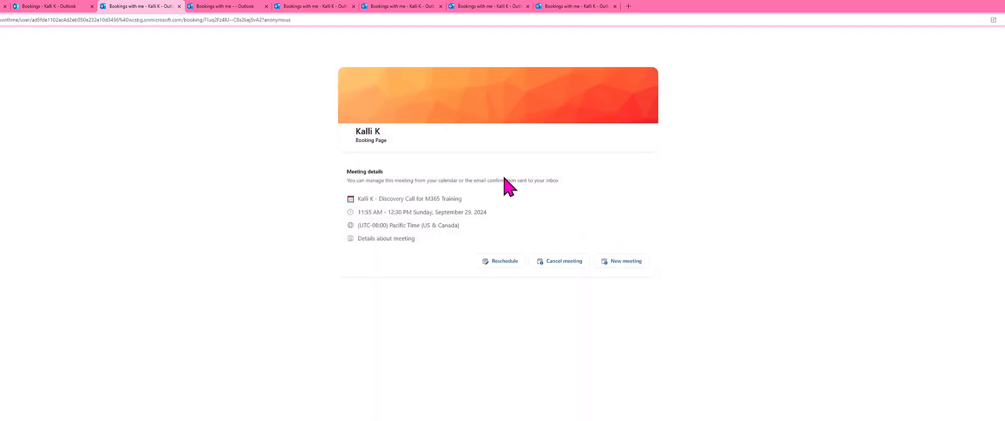
Step: View the new booking email for the Discovery Call and the Microsoft 365 Training booking email with its Teams appointment link
click(388, 8)
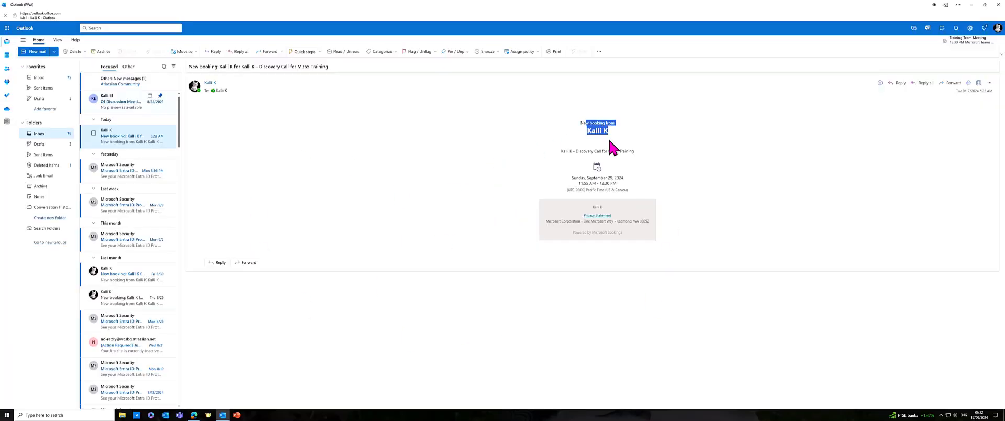
drag(609, 141, 627, 166)
click(626, 174)
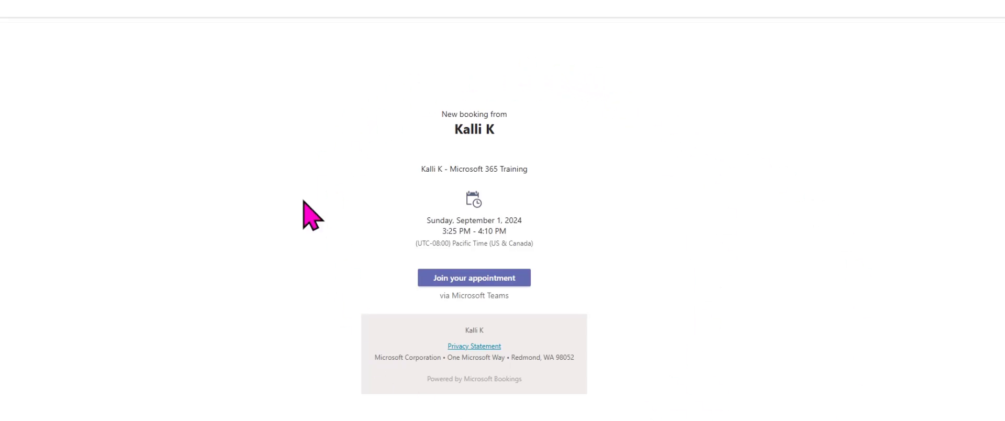
click(454, 277)
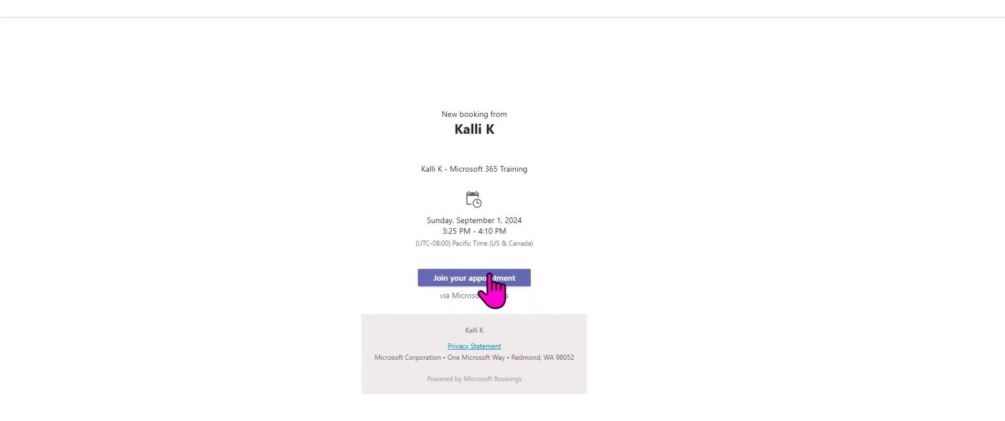